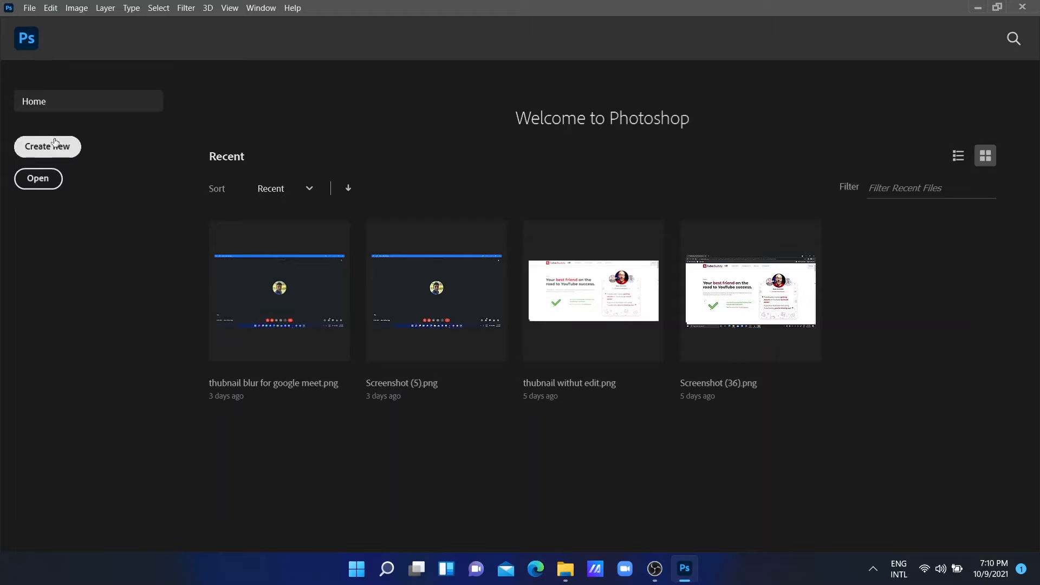
- Play "How to see your monthly income in youtube full edit" from the ut folder in Videos full screen, skip to about 1:11, and close it
{"action": "left_click", "coordinate": [565, 569]}
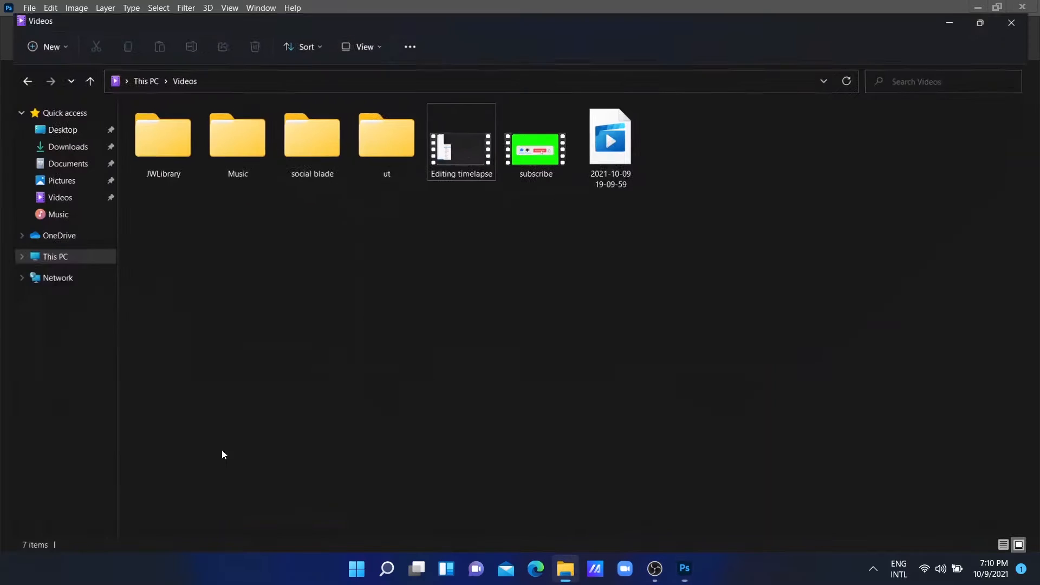
{"action": "double_click", "coordinate": [363, 133]}
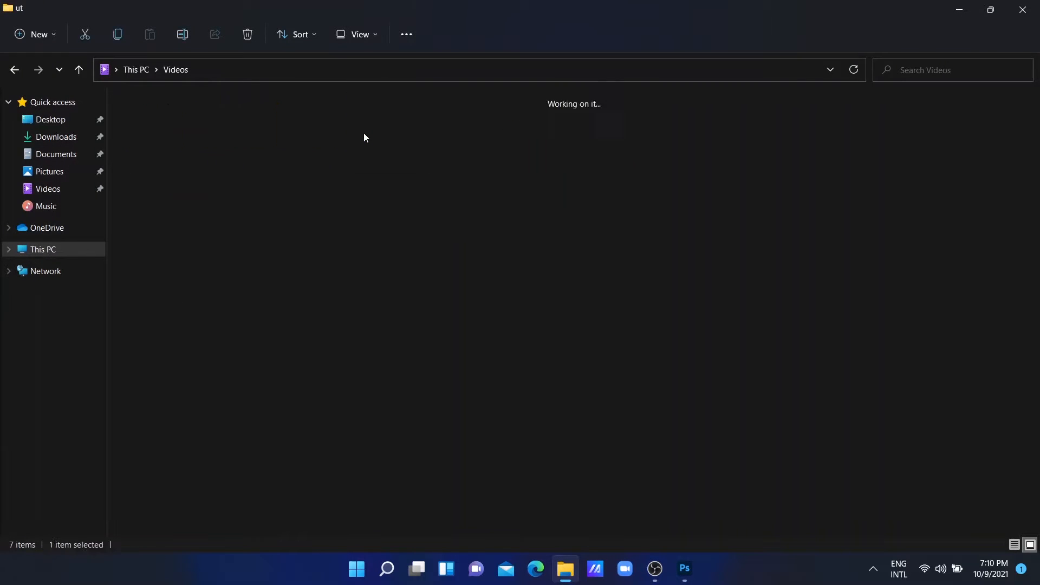
{"action": "double_click", "coordinate": [255, 151]}
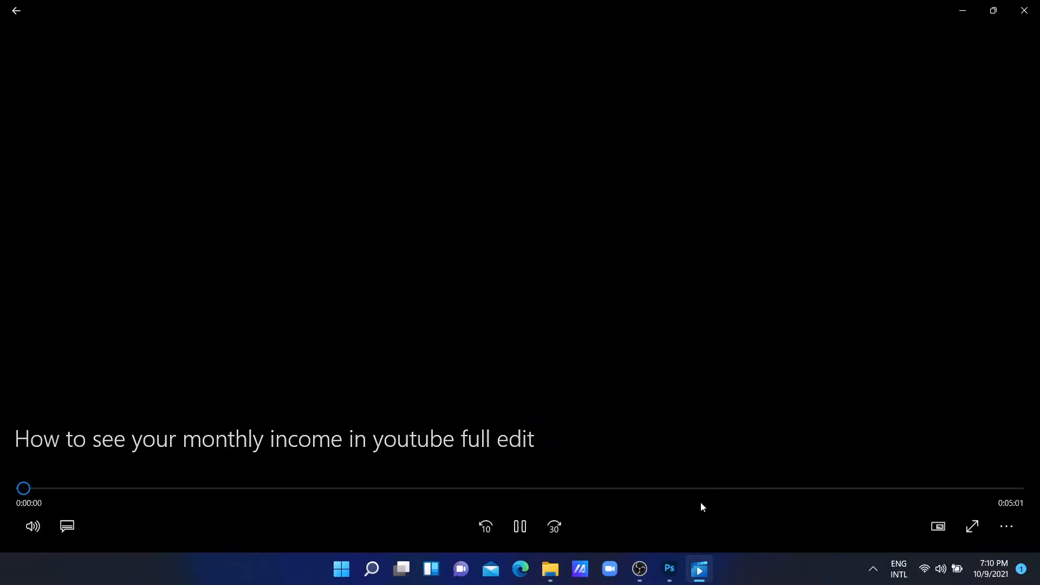
{"action": "left_click", "coordinate": [972, 526]}
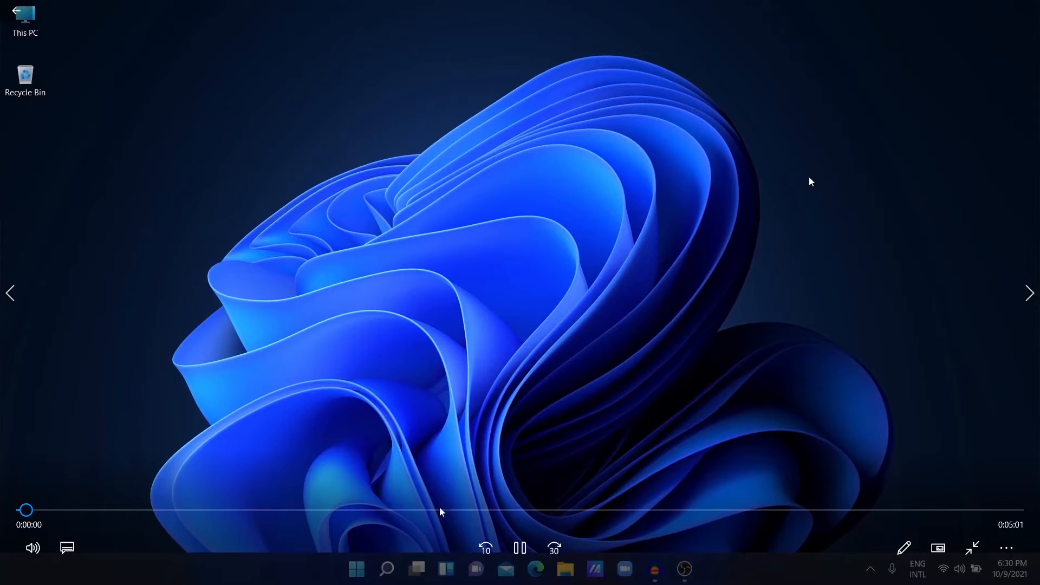
{"action": "left_click", "coordinate": [271, 510]}
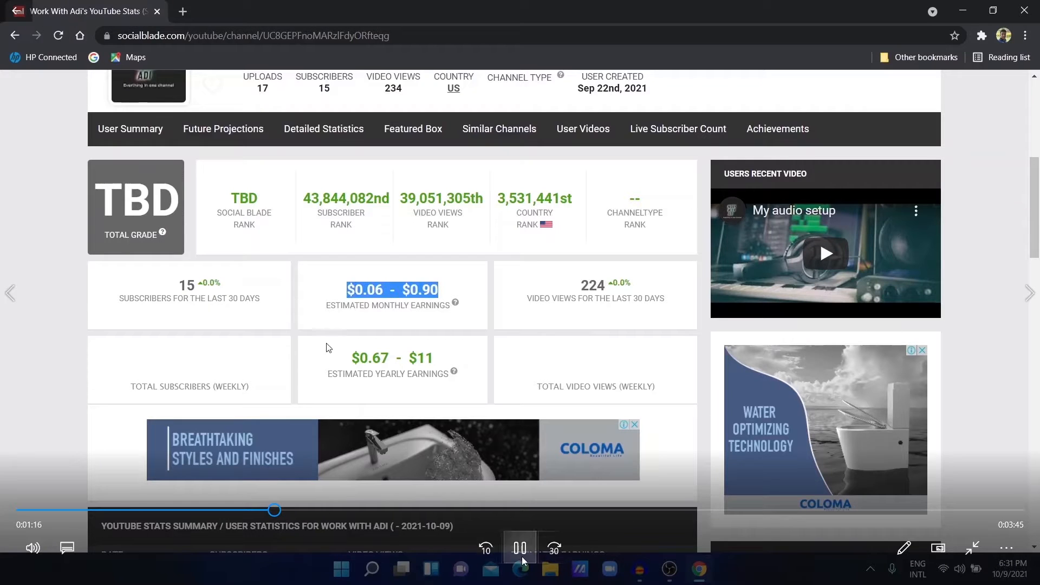
{"action": "left_click", "coordinate": [240, 510]}
{"action": "left_click", "coordinate": [256, 510]}
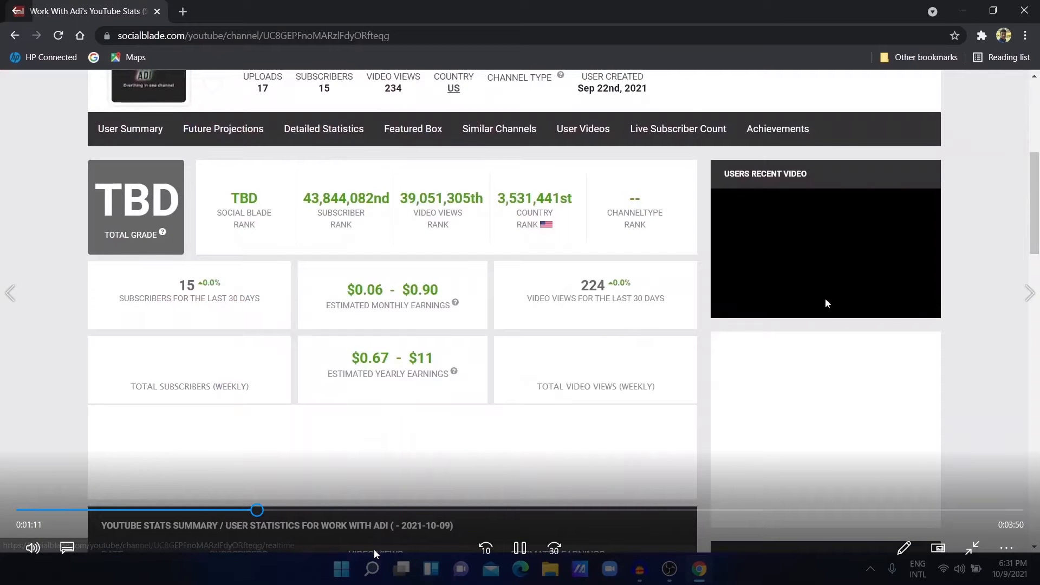
{"action": "left_click", "coordinate": [1023, 8]}
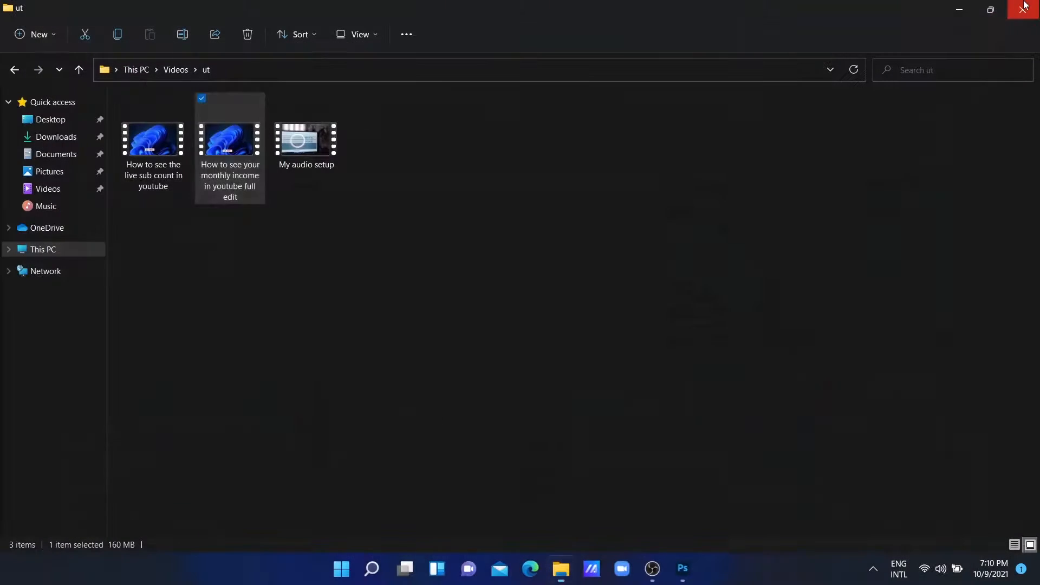
- Replay the monthly income video, pause it at 1:19 on the estimated yearly earnings, and close the player
{"action": "double_click", "coordinate": [234, 161]}
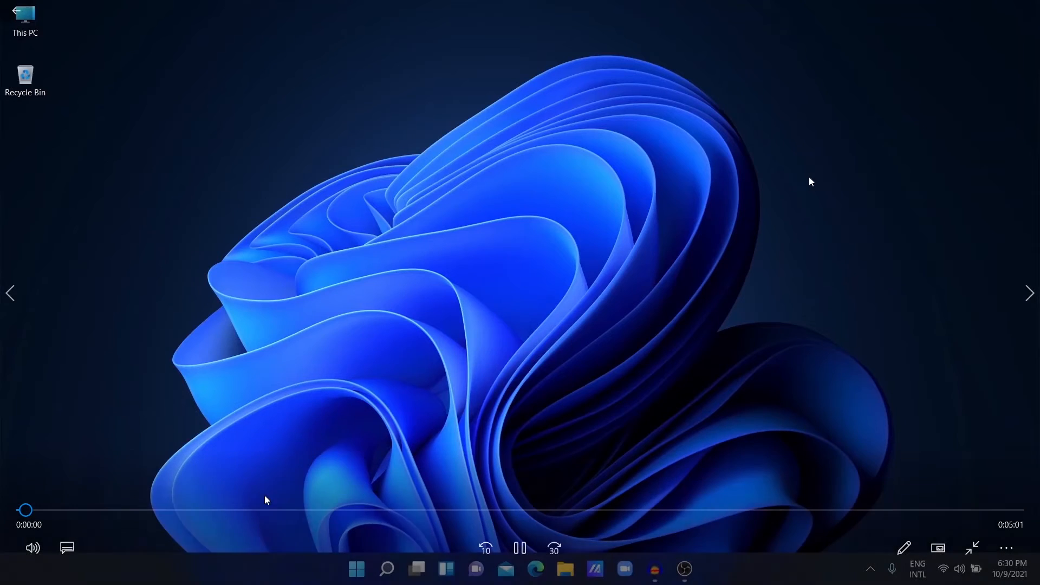
{"action": "left_click", "coordinate": [285, 509]}
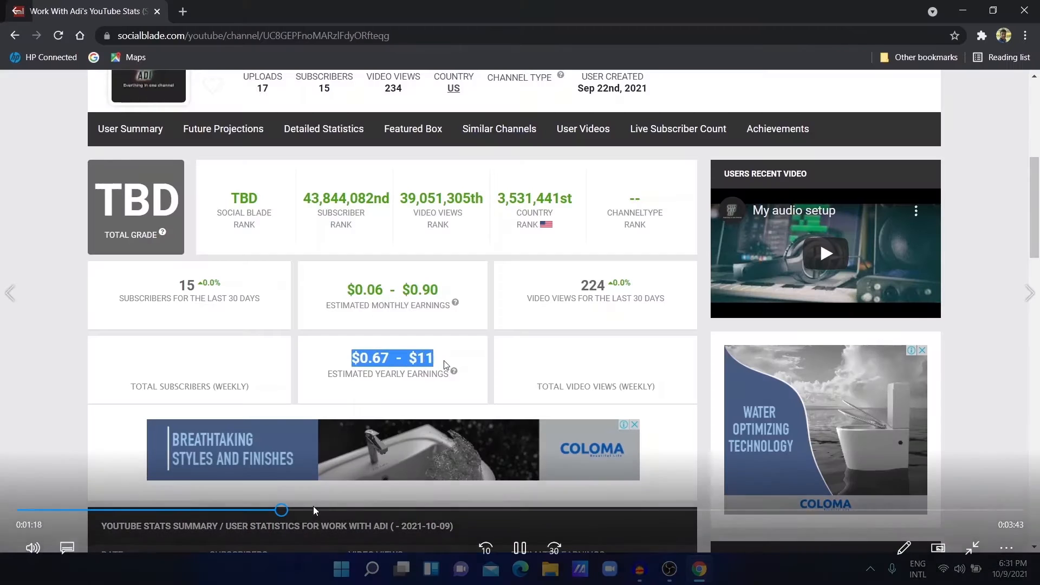
{"action": "key", "text": "space"}
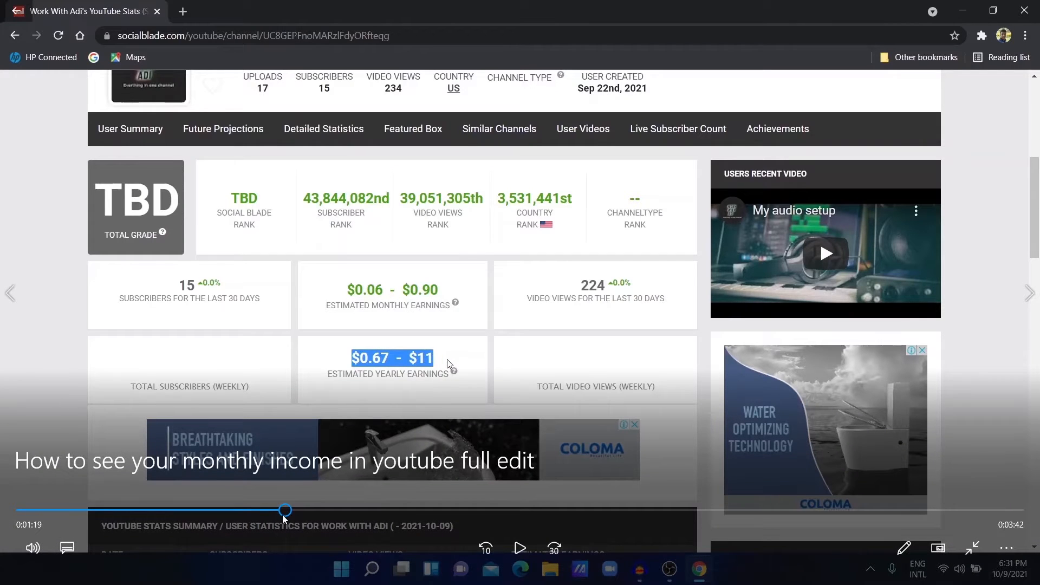
{"action": "left_click", "coordinate": [1025, 9]}
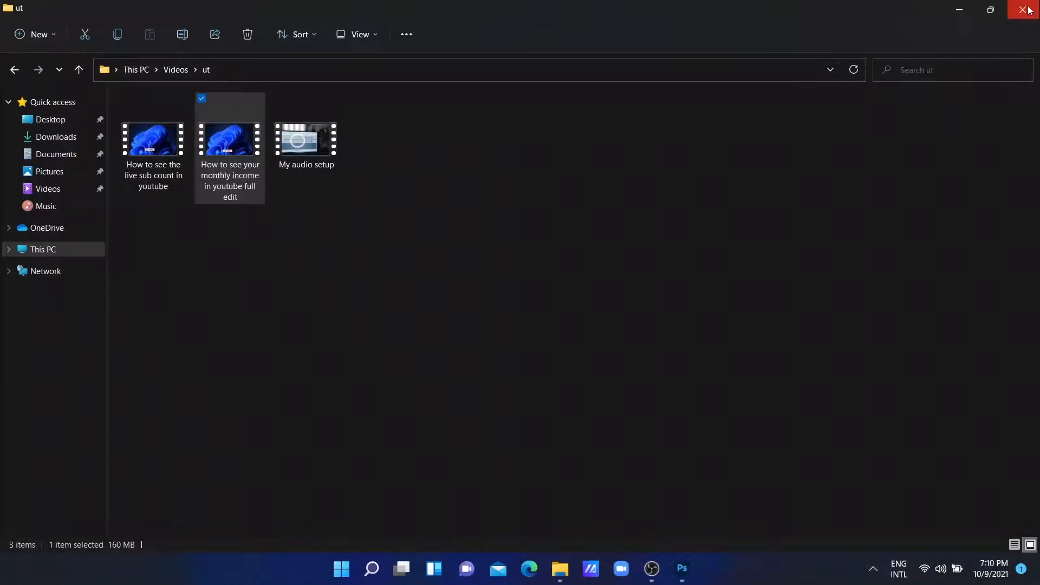
{"action": "left_click", "coordinate": [372, 405]}
- Switch to Photoshop and open Screenshot (12) from the Screenshots folder in Pictures
{"action": "left_click", "coordinate": [684, 568]}
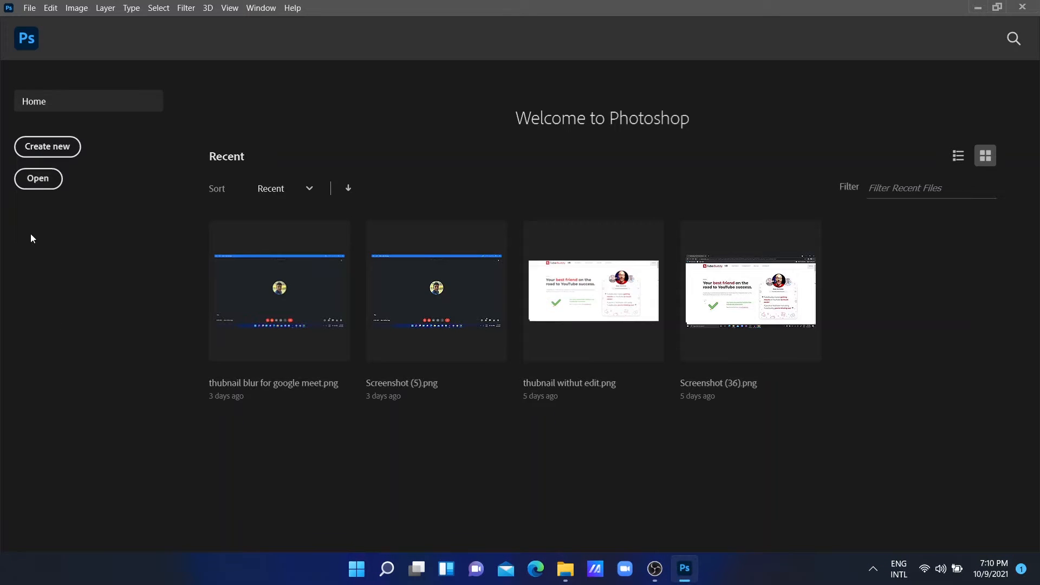
{"action": "left_click", "coordinate": [35, 180]}
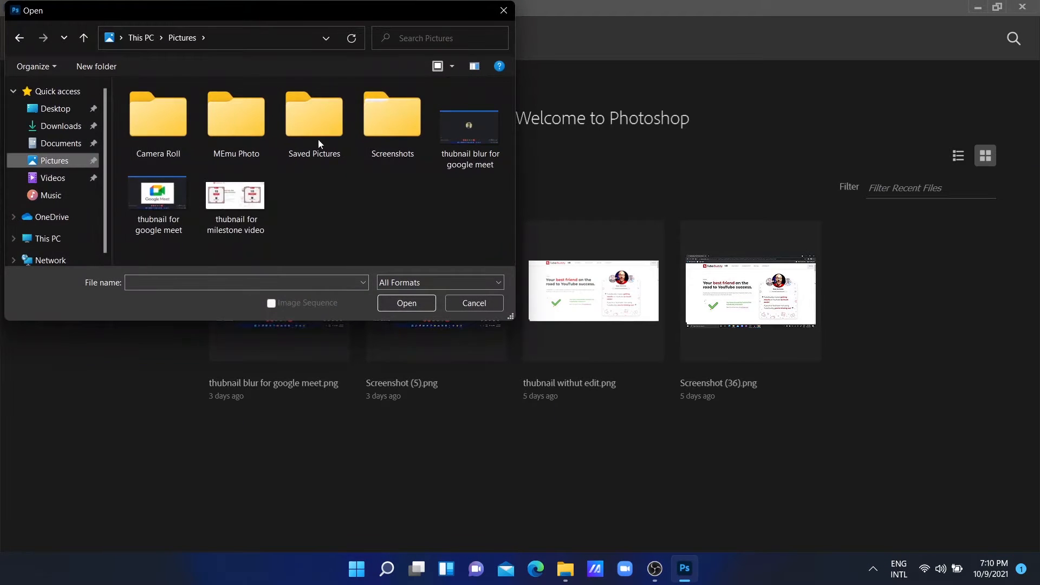
{"action": "double_click", "coordinate": [379, 139]}
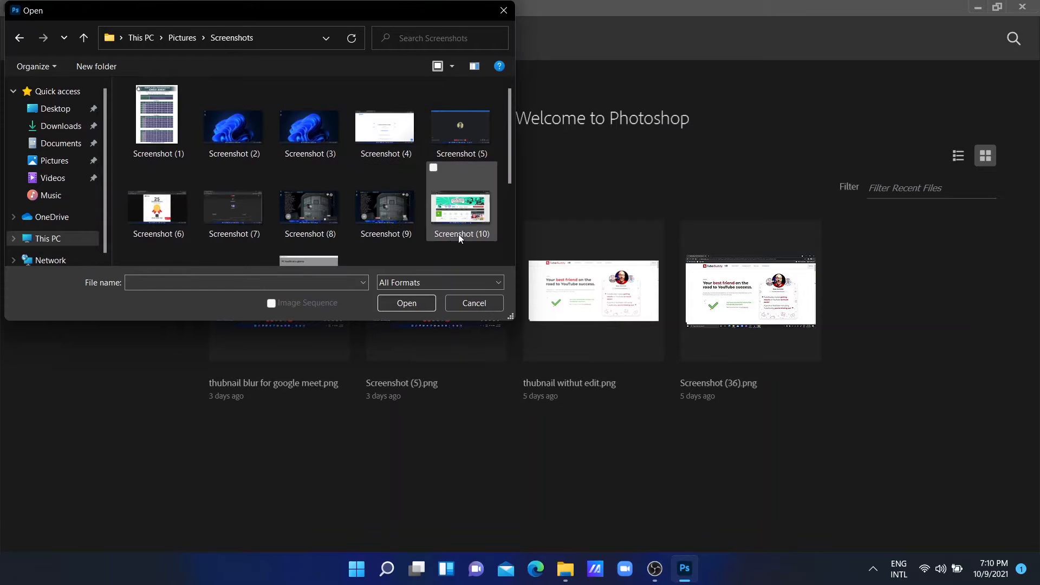
{"action": "scroll", "coordinate": [460, 196], "scroll_direction": "down", "scroll_amount": 3}
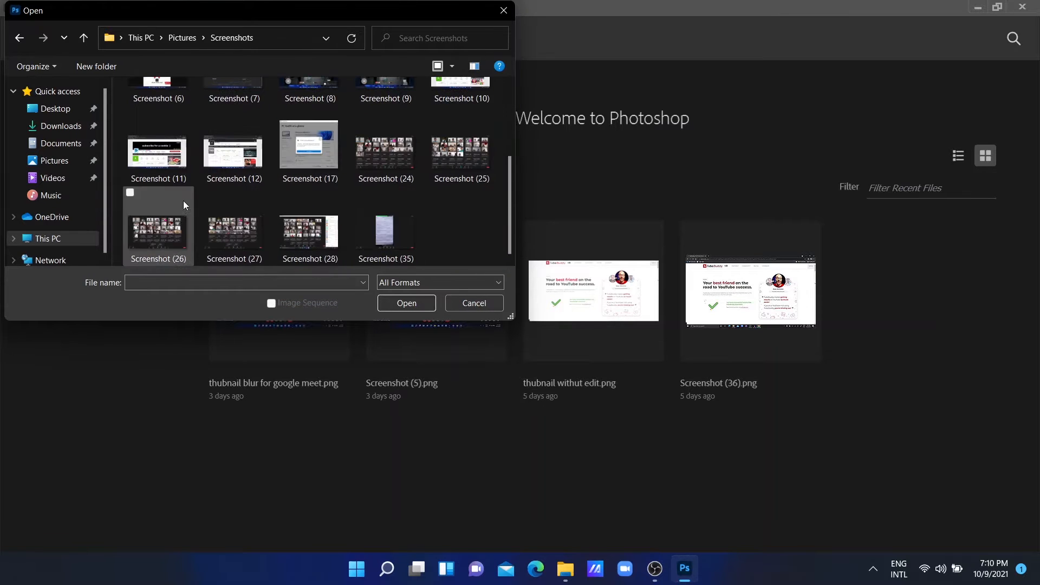
{"action": "left_click", "coordinate": [145, 181]}
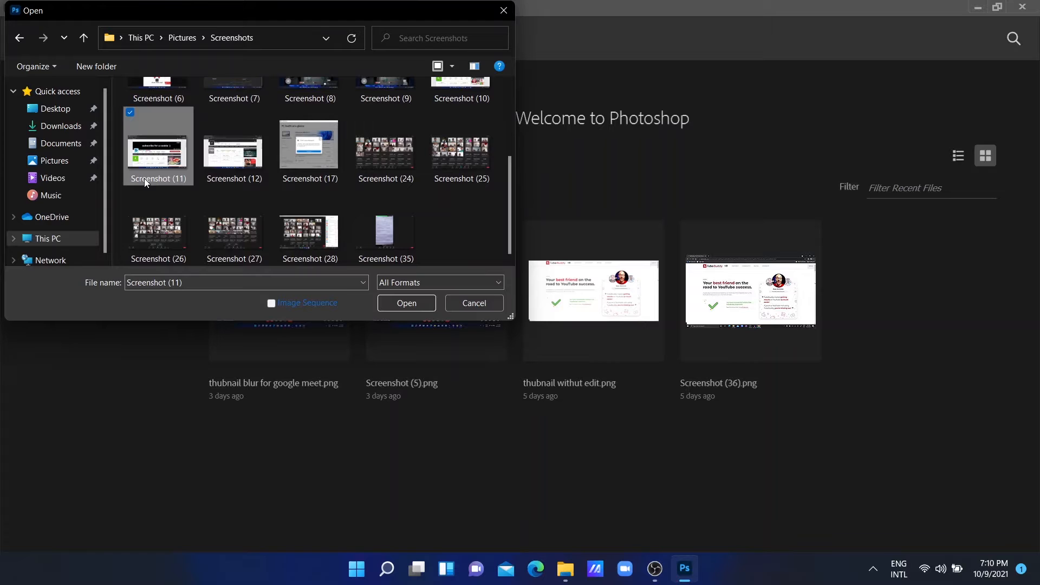
{"action": "left_click", "coordinate": [205, 165]}
{"action": "left_click", "coordinate": [403, 303]}
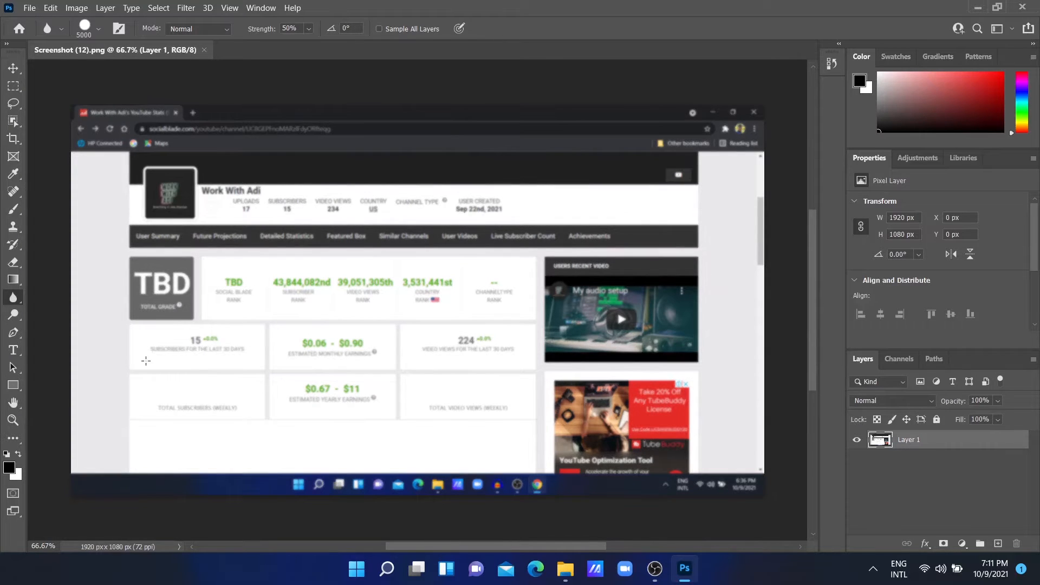
- Blur the whole screenshot with repeated Blur tool strokes, using a 5000 px brush at 50% strength
{"action": "left_click_drag", "start_coordinate": [587, 361], "coordinate": [579, 264]}
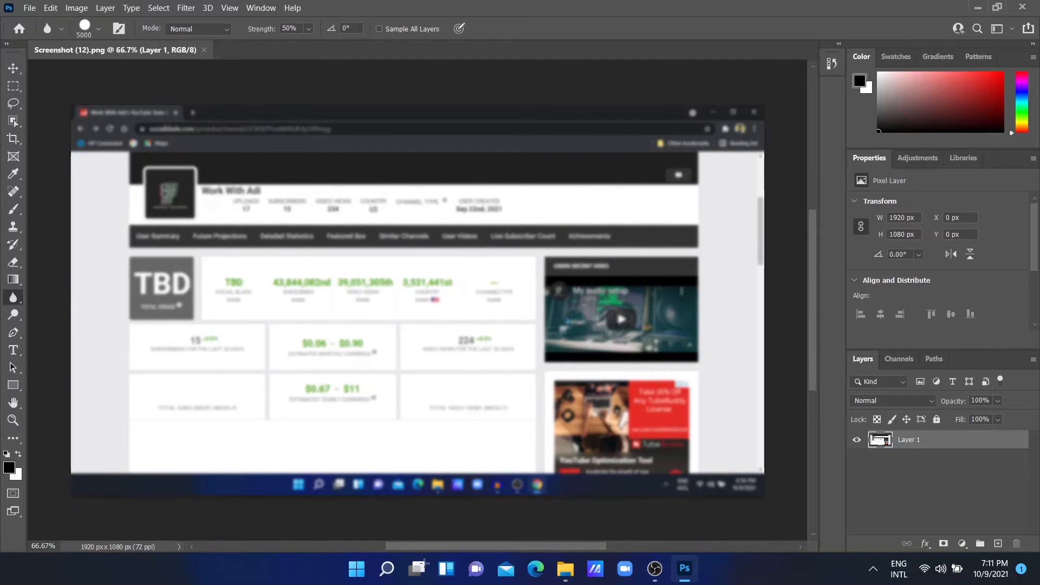
{"action": "right_click", "coordinate": [243, 235]}
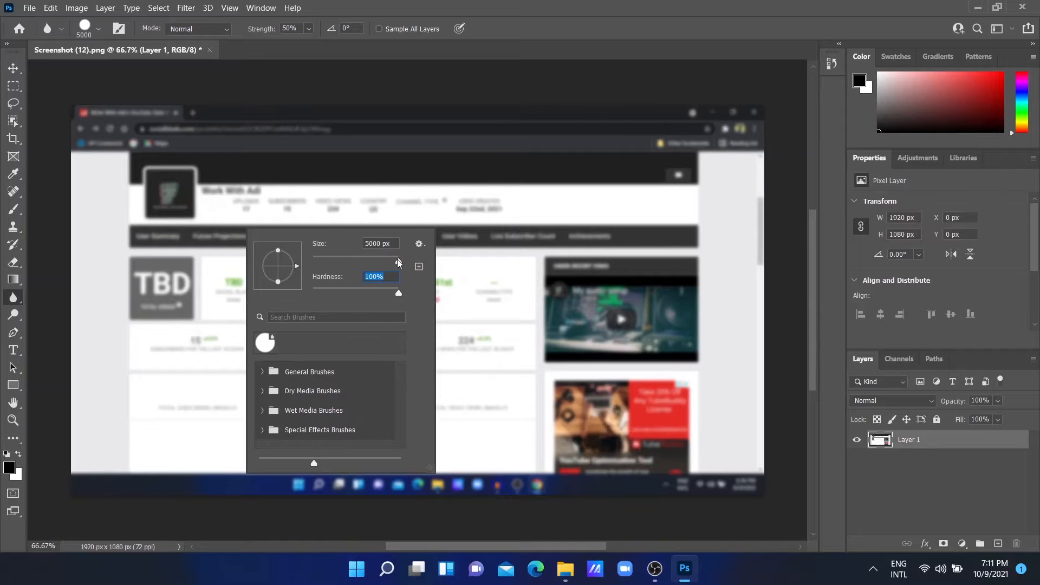
{"action": "key", "text": "Tab"}
{"action": "mouse_move", "coordinate": [602, 239]}
{"action": "left_mouse_down"}
{"action": "mouse_move", "coordinate": [370, 252]}
{"action": "mouse_move", "coordinate": [543, 267]}
{"action": "left_mouse_up"}
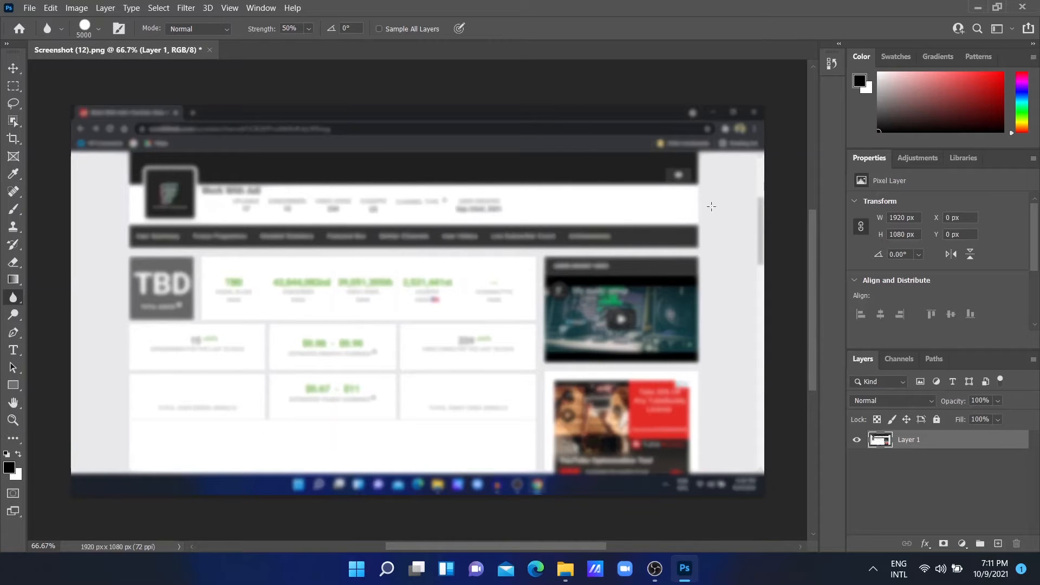
- Crop the browser bars off the top and the taskbar off the bottom, leaving the image 1920 x 888 px
{"action": "left_click", "coordinate": [13, 157]}
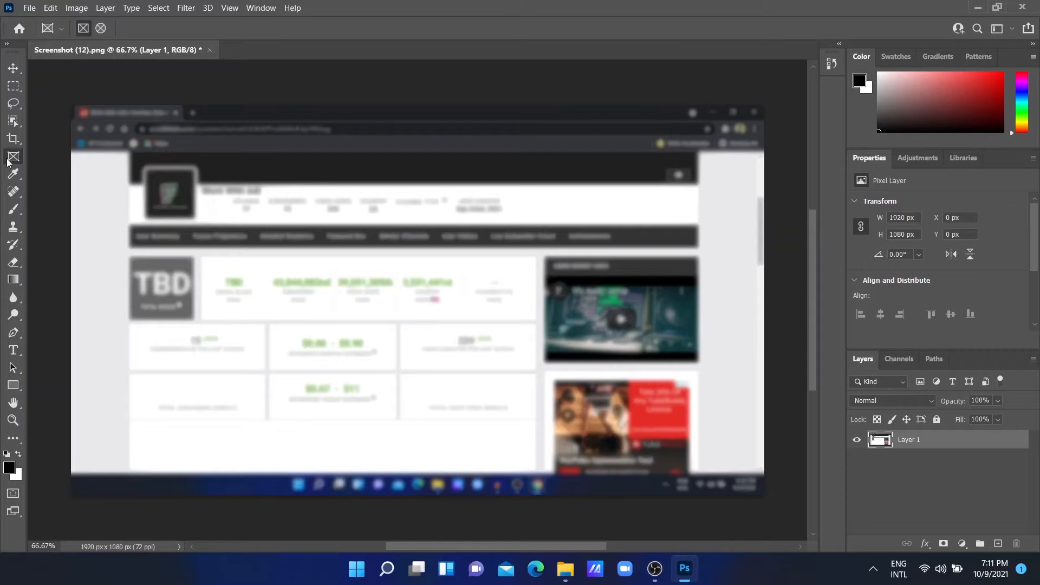
{"action": "left_click", "coordinate": [13, 139]}
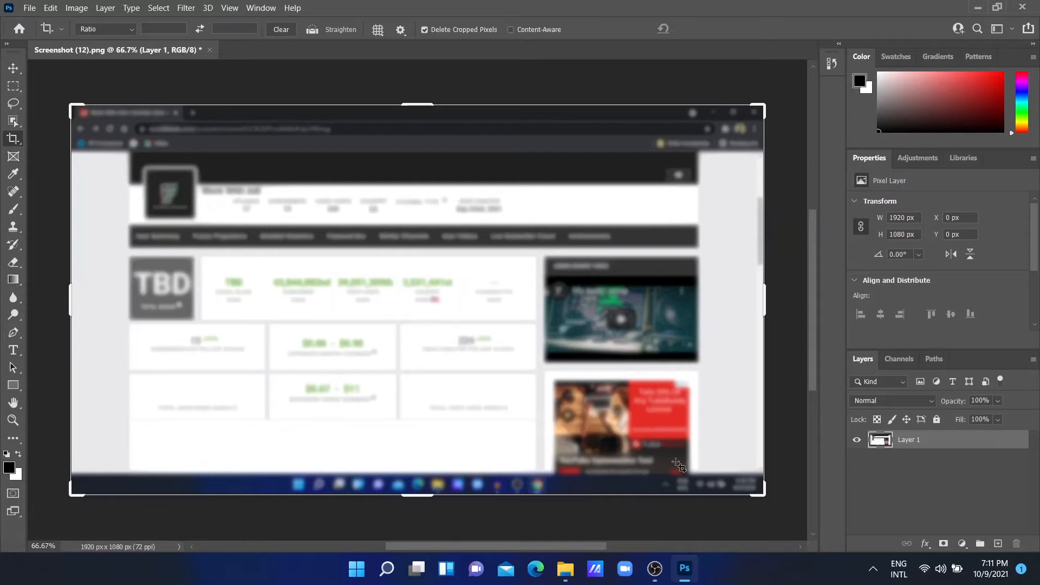
{"action": "mouse_move", "coordinate": [759, 492]}
{"action": "left_mouse_down"}
{"action": "mouse_move", "coordinate": [750, 473]}
{"action": "mouse_move", "coordinate": [760, 504]}
{"action": "left_mouse_up"}
{"action": "key", "text": "ctrl+z"}
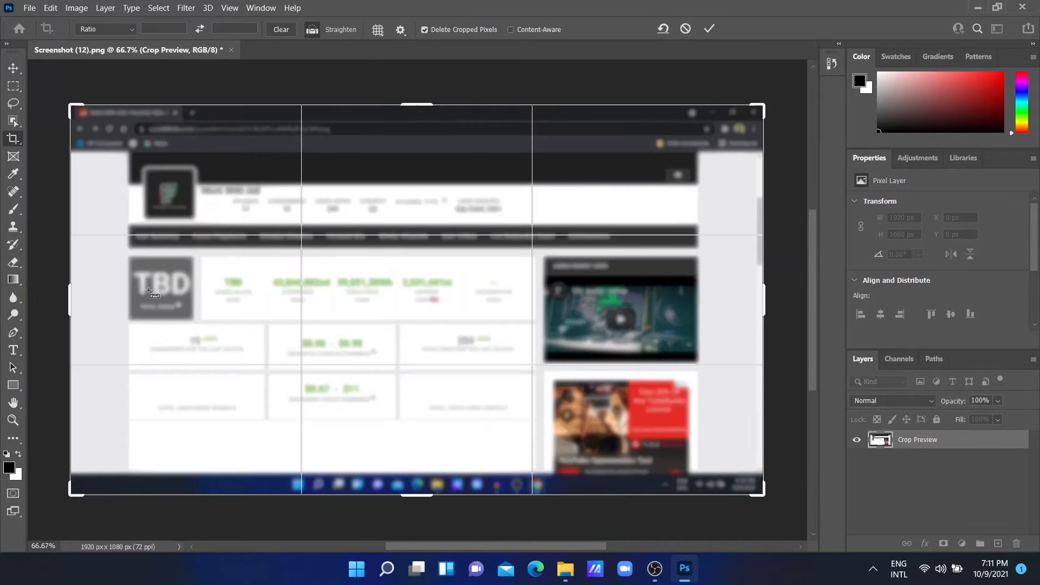
{"action": "left_click_drag", "start_coordinate": [760, 494], "coordinate": [766, 485]}
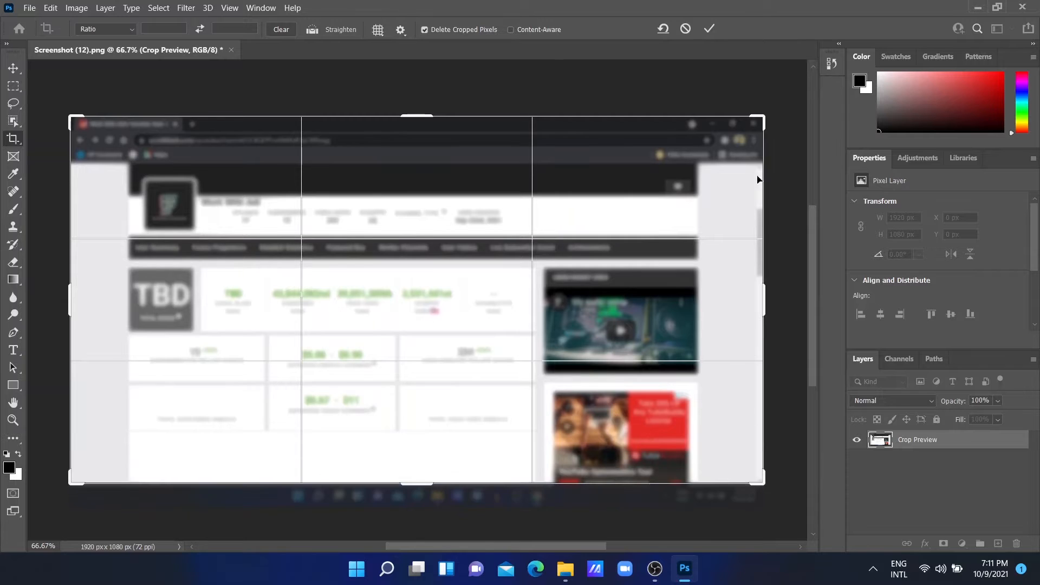
{"action": "left_click_drag", "start_coordinate": [761, 113], "coordinate": [758, 138]}
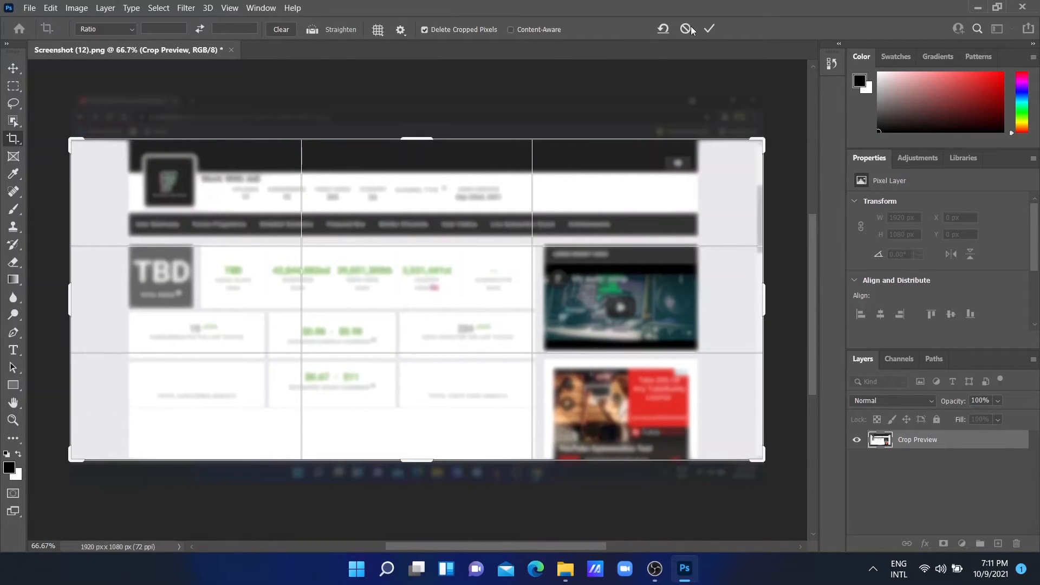
{"action": "left_click", "coordinate": [709, 30]}
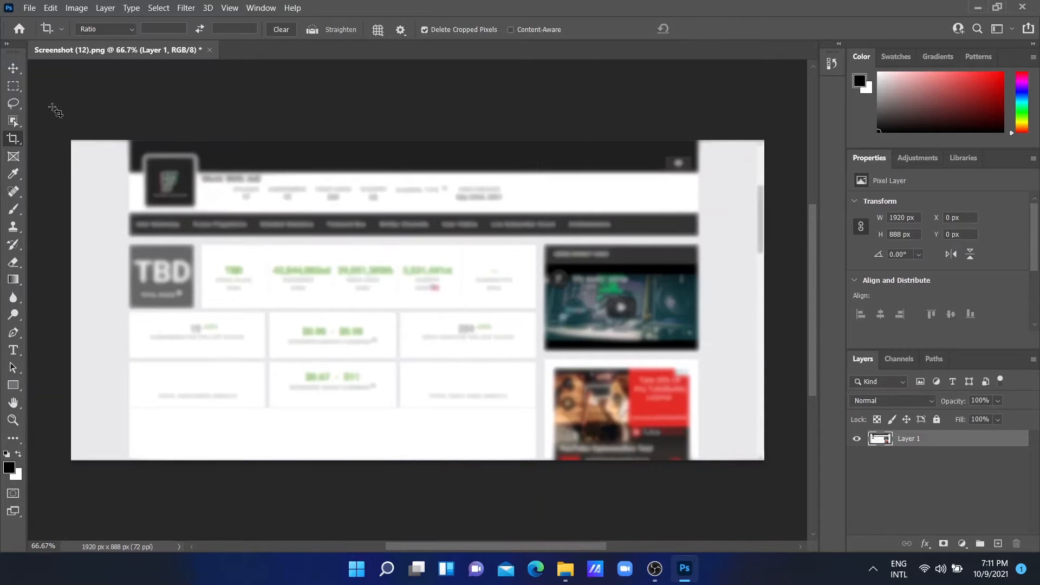
{"action": "left_click", "coordinate": [29, 8]}
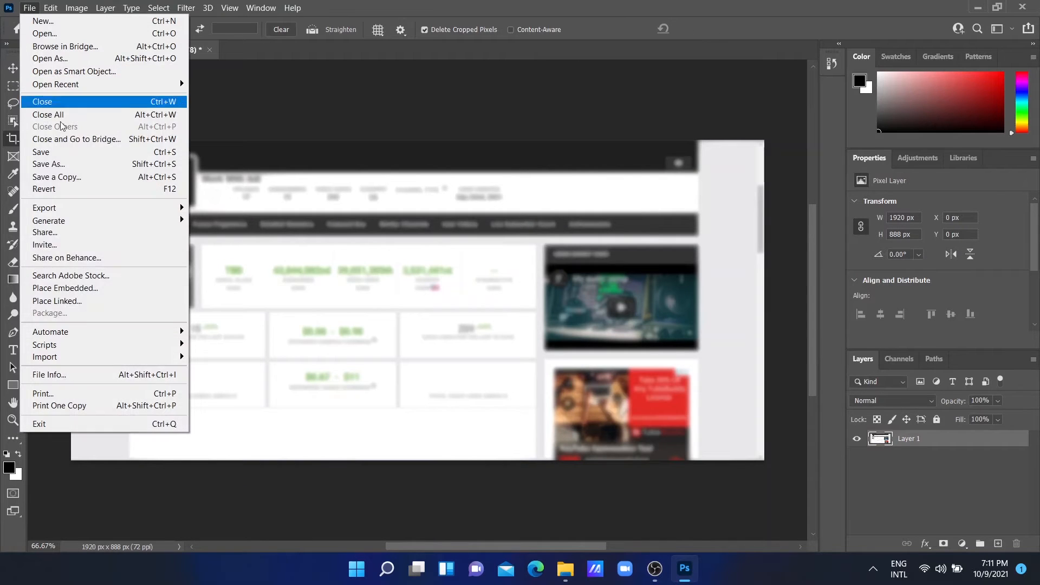
{"action": "left_click", "coordinate": [89, 164]}
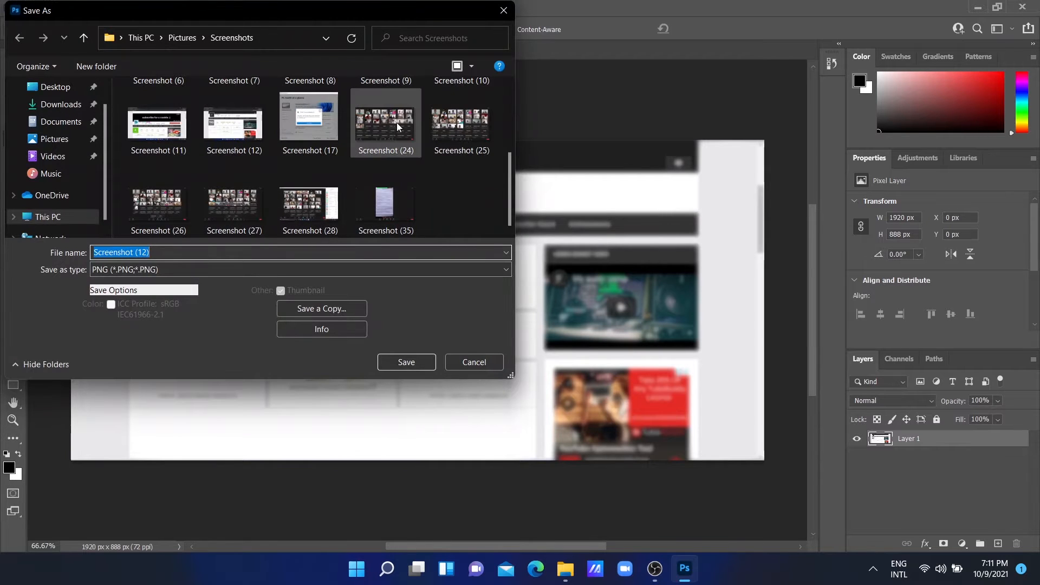
{"action": "left_click", "coordinate": [396, 123]}
{"action": "left_click", "coordinate": [446, 130]}
{"action": "left_click", "coordinate": [149, 204]}
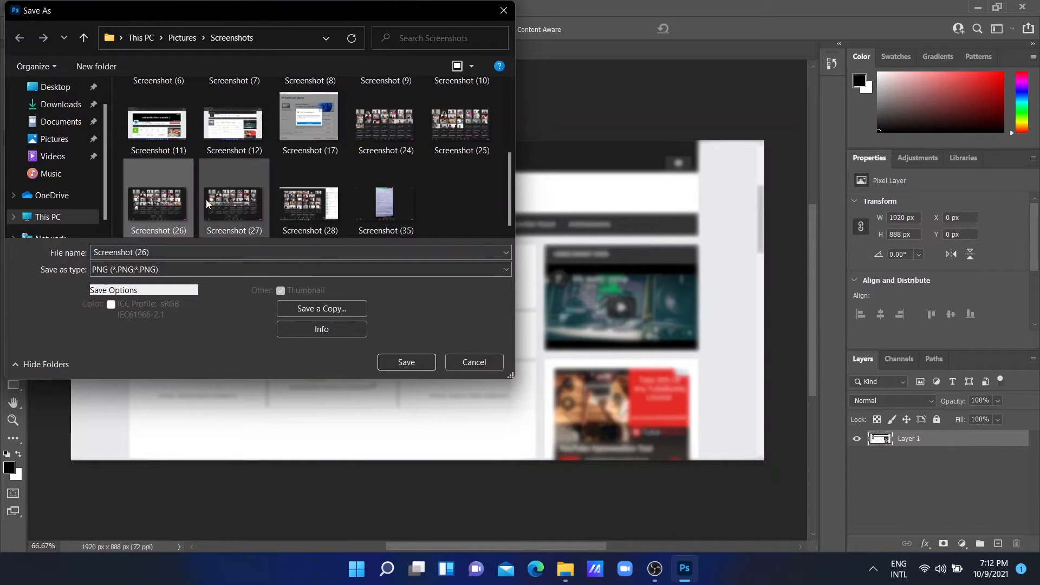
{"action": "left_click", "coordinate": [231, 207]}
{"action": "left_click", "coordinate": [281, 208]}
{"action": "key", "text": "ctrl+c"}
{"action": "key", "text": "ctrl+v"}
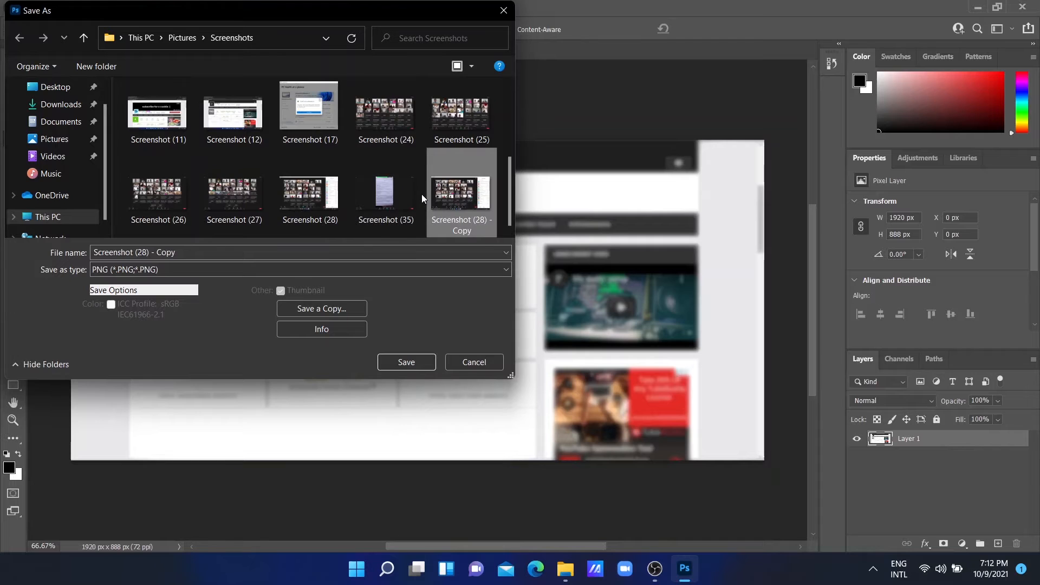
{"action": "key", "text": "Delete"}
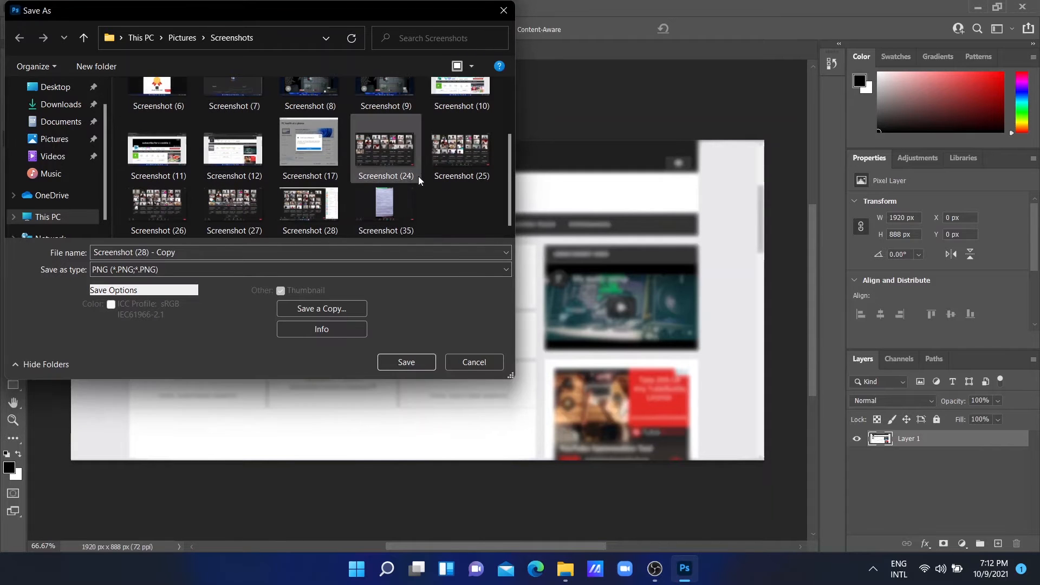
{"action": "left_click", "coordinate": [436, 163]}
{"action": "left_click", "coordinate": [396, 170]}
{"action": "left_click", "coordinate": [309, 207]}
{"action": "left_click", "coordinate": [233, 209]}
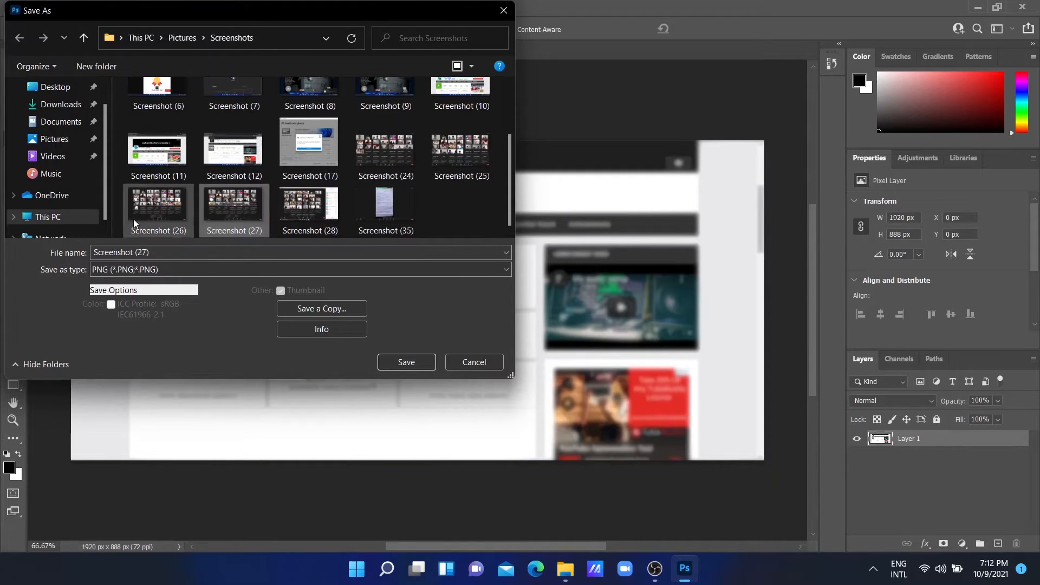
{"action": "left_click", "coordinate": [133, 218]}
{"action": "right_click", "coordinate": [132, 219]}
{"action": "left_click", "coordinate": [469, 179]}
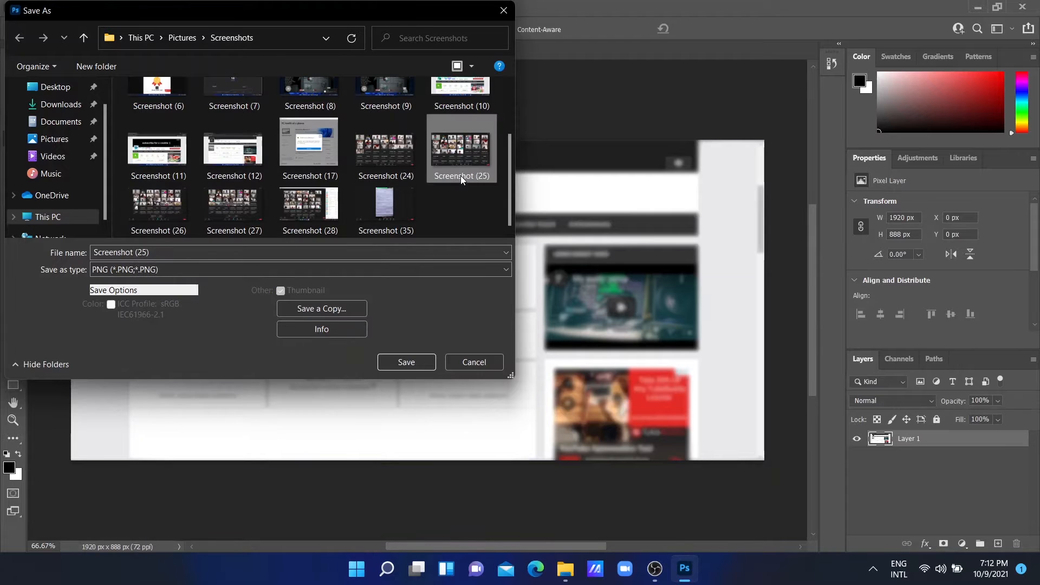
{"action": "left_click", "coordinate": [387, 160]}
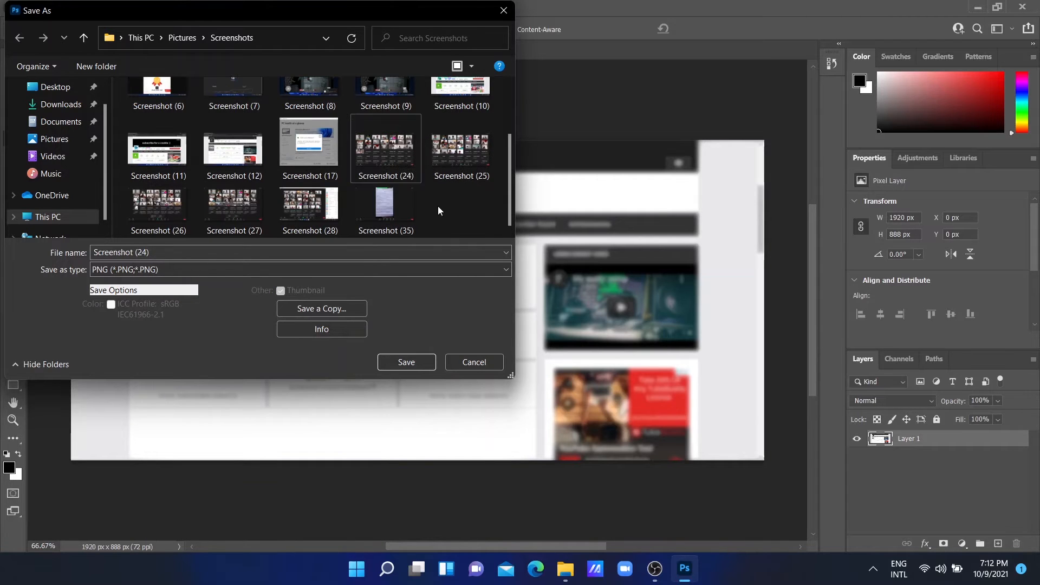
{"action": "left_click", "coordinate": [474, 362]}
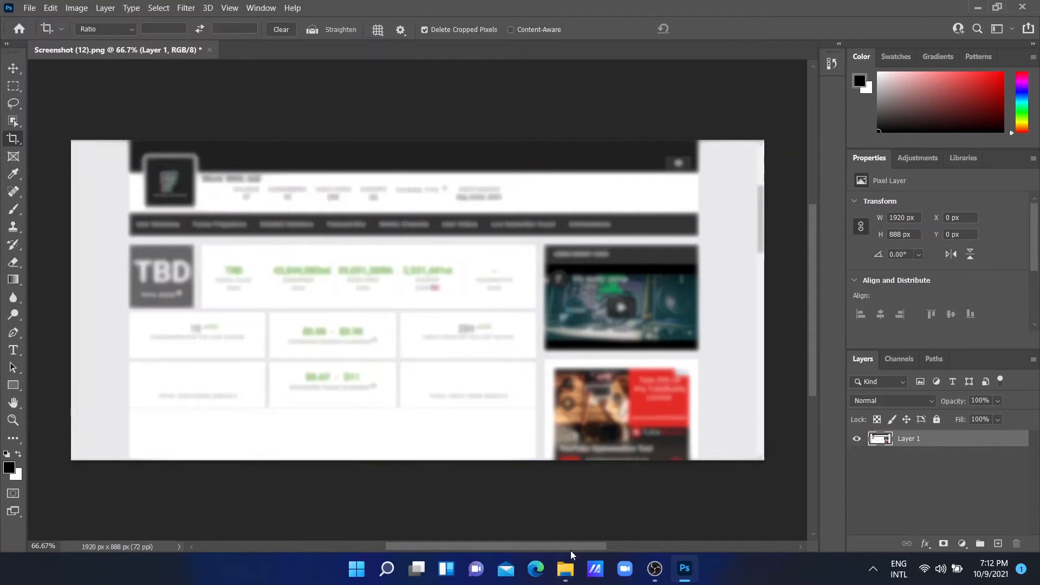
- Save the blurred, cropped image as a PNG named "thubnail without edit for social blade" in the Pictures folder
{"action": "left_click", "coordinate": [680, 576]}
{"action": "left_click", "coordinate": [681, 576]}
{"action": "left_click", "coordinate": [30, 8]}
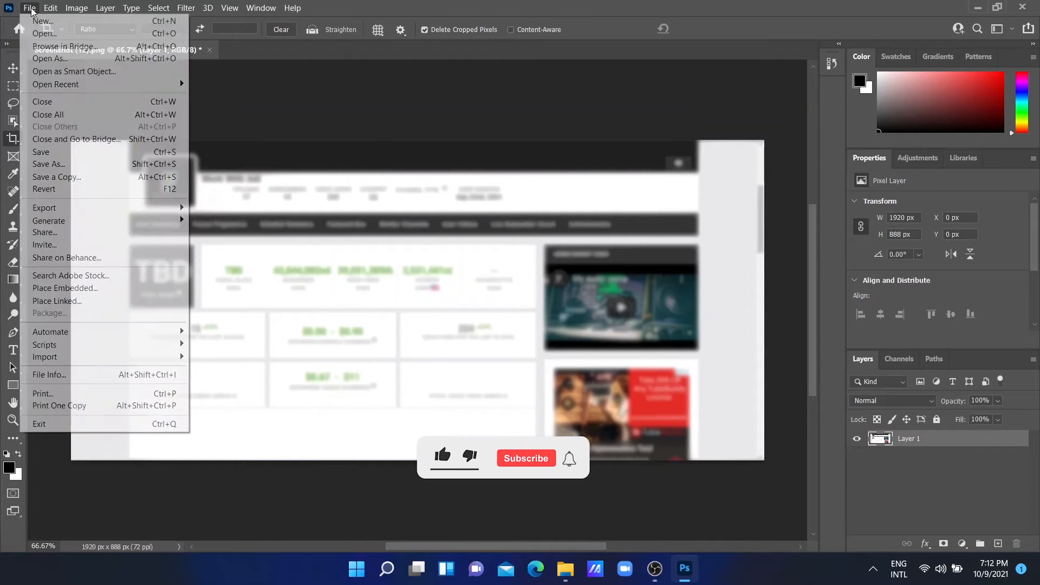
{"action": "left_click", "coordinate": [111, 162]}
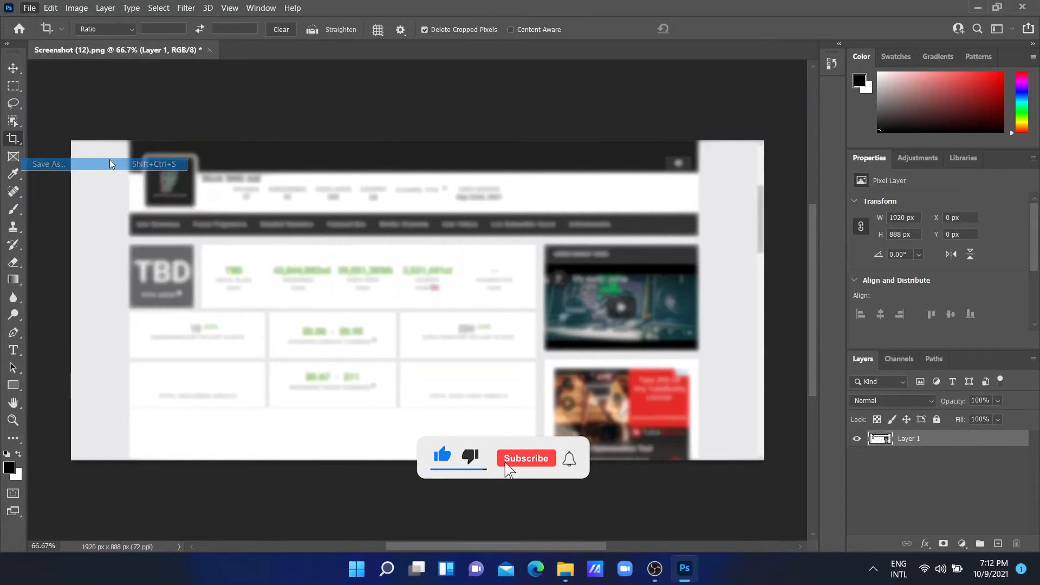
{"action": "left_click", "coordinate": [89, 41]}
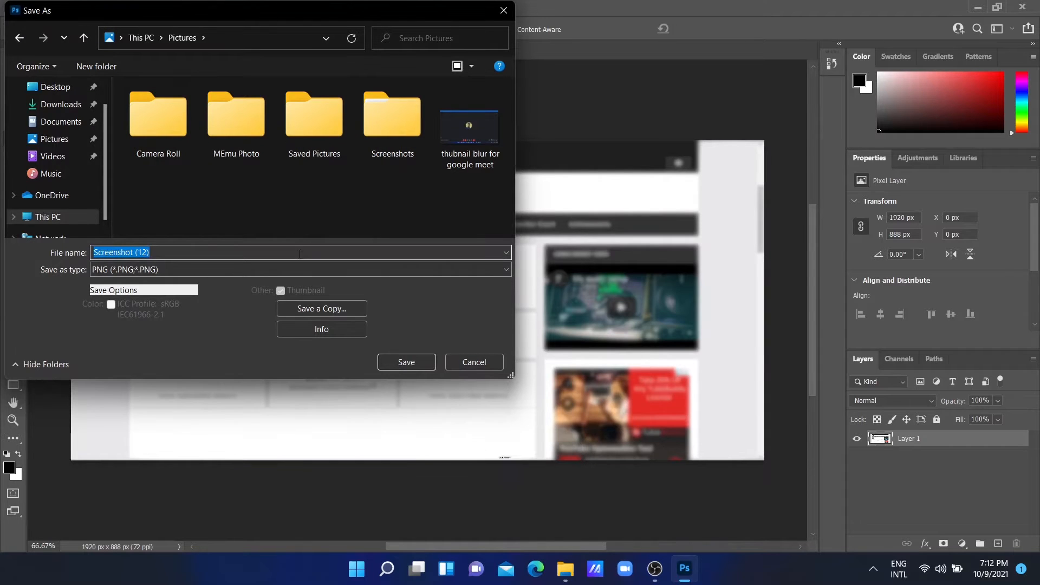
{"action": "type", "text": "thubnail "}
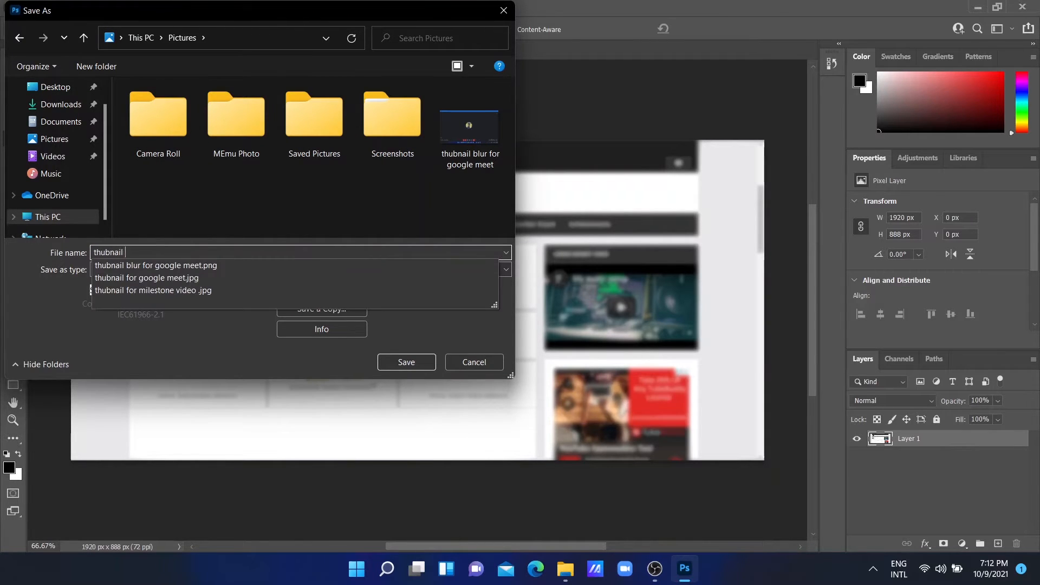
{"action": "type", "text": "without edit for social blade"}
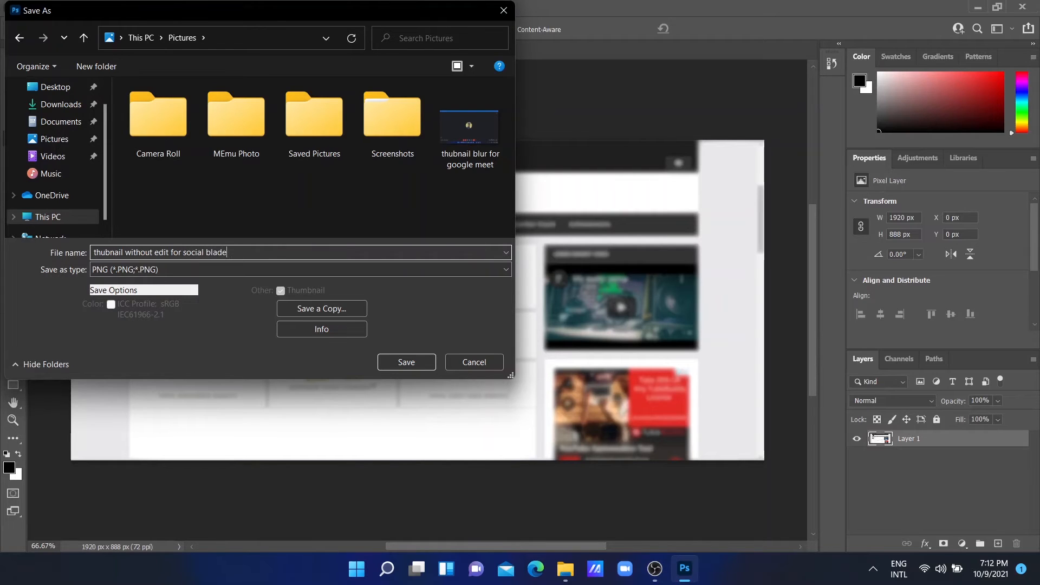
{"action": "left_click", "coordinate": [403, 363]}
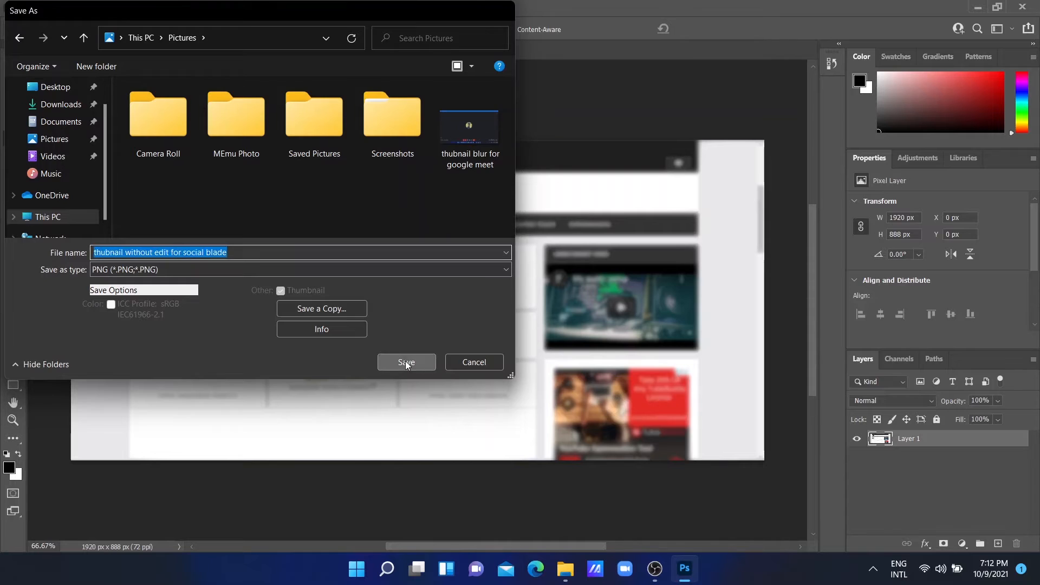
{"action": "left_click", "coordinate": [591, 166]}
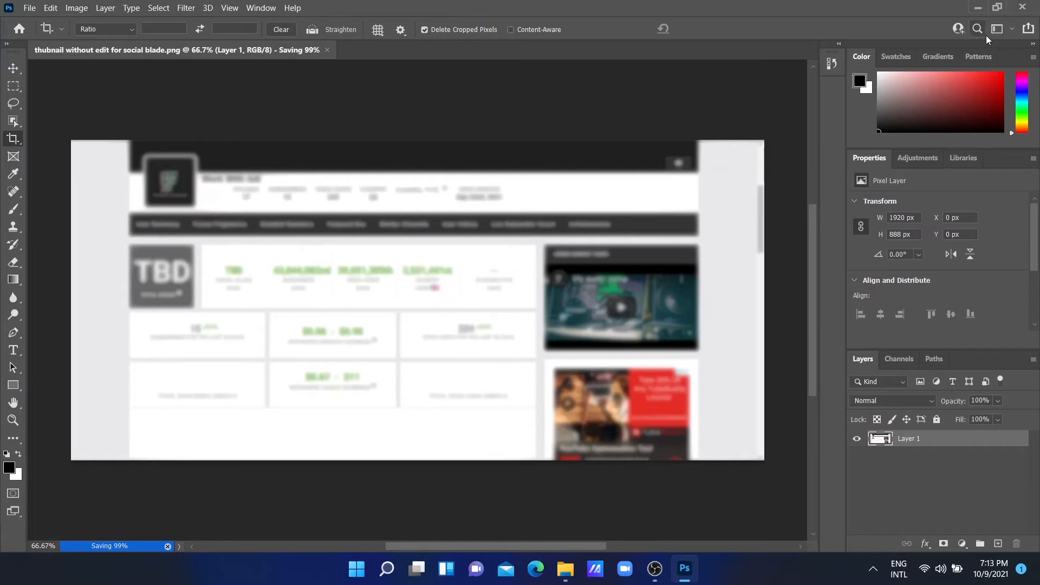
- Close Photoshop and open "thubnail without edit for social blade" from the Pictures folder in Paint 3D
{"action": "left_click", "coordinate": [1022, 7]}
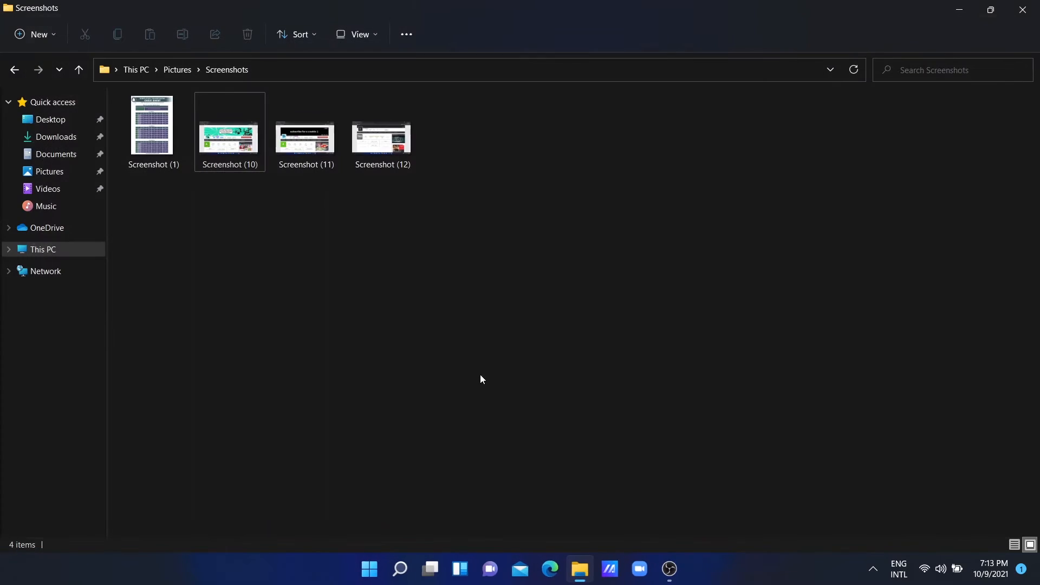
{"action": "left_click", "coordinate": [78, 70]}
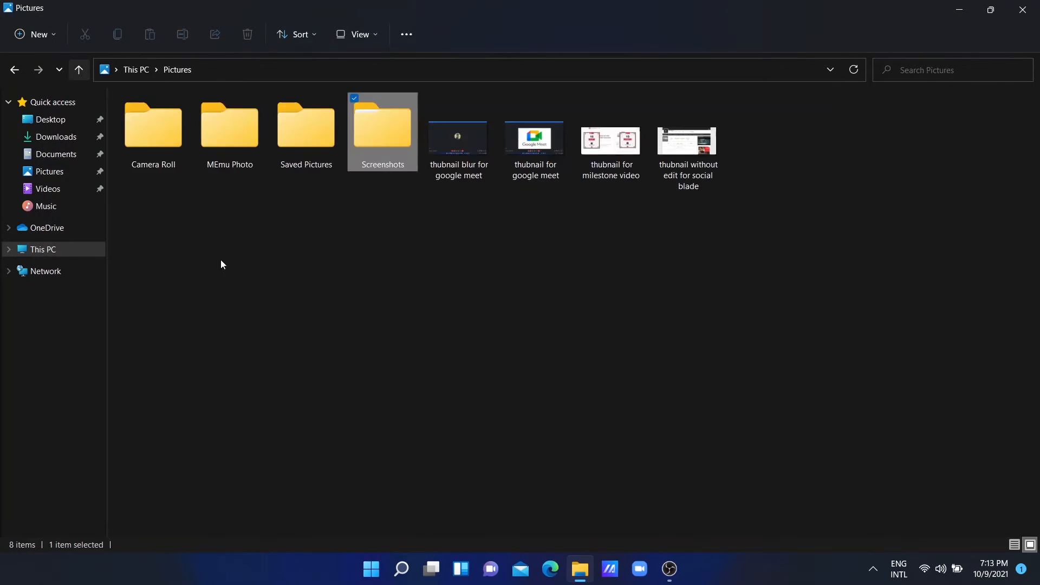
{"action": "right_click", "coordinate": [685, 165]}
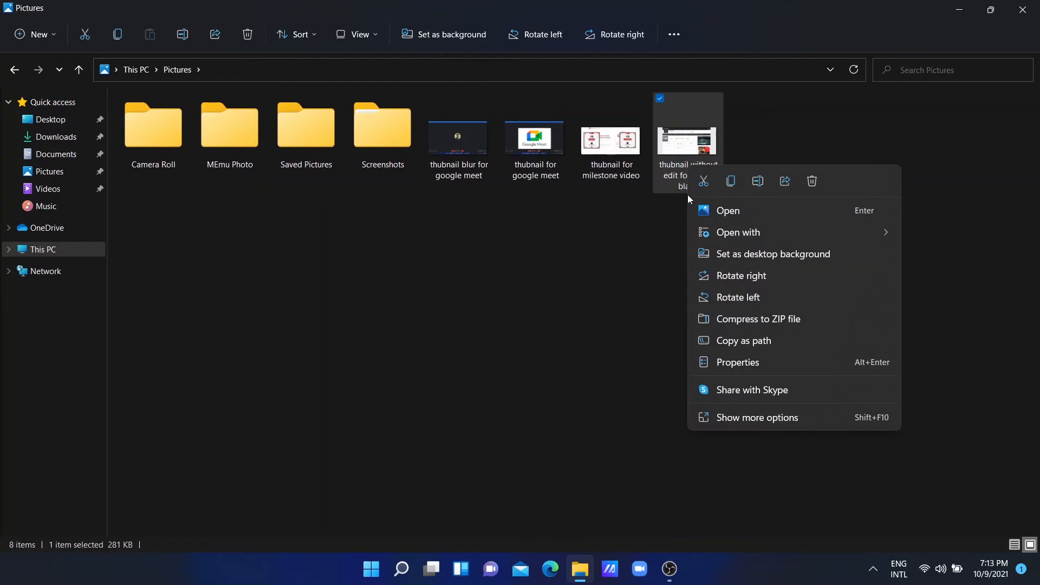
{"action": "mouse_move", "coordinate": [792, 232]}
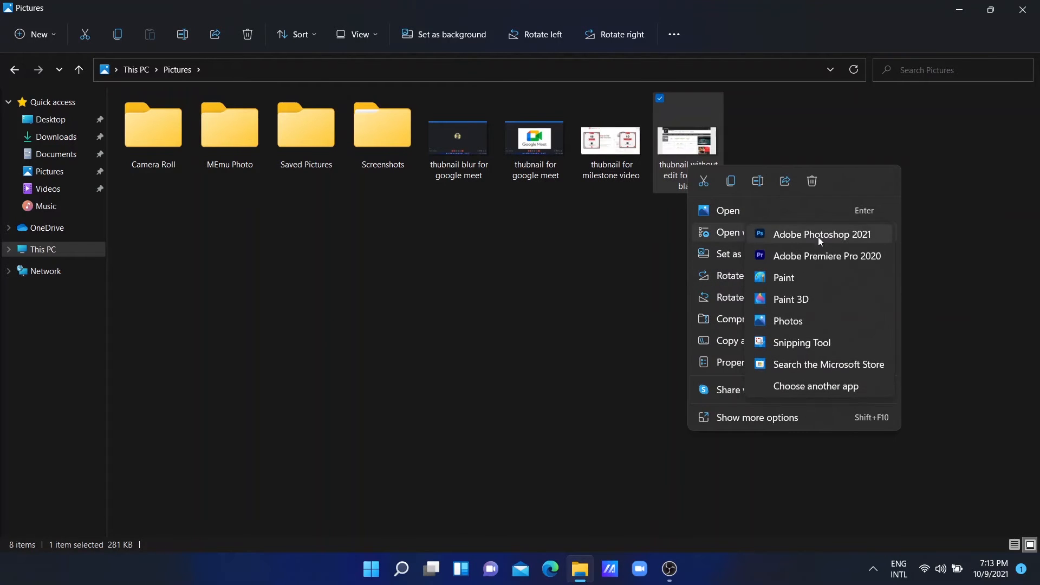
{"action": "left_click", "coordinate": [820, 298]}
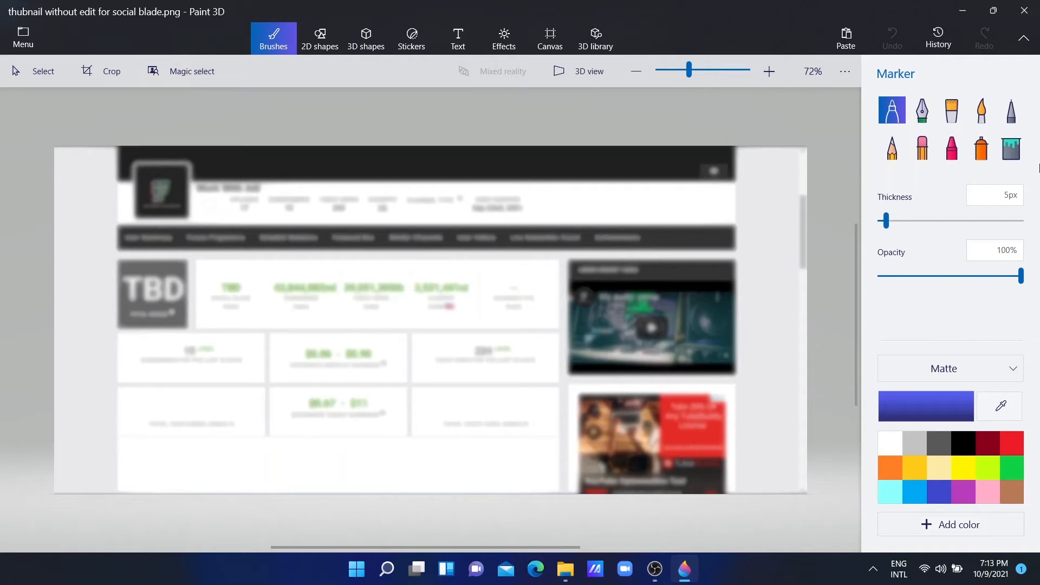
- Copy Screenshot (12) from the Screenshots folder and paste it onto the blurred image in Paint 3D
{"action": "left_click", "coordinate": [571, 569]}
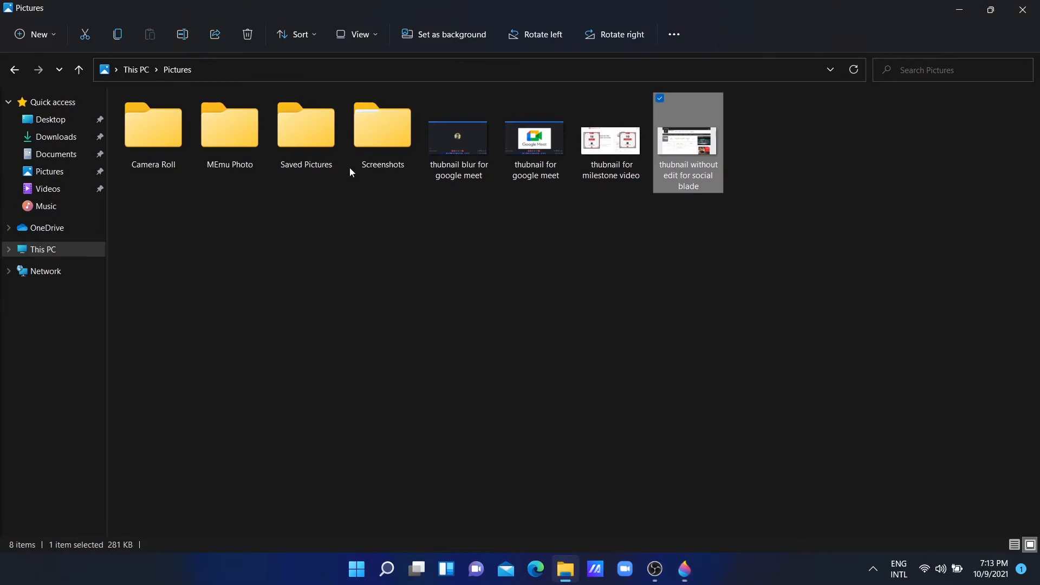
{"action": "double_click", "coordinate": [382, 170]}
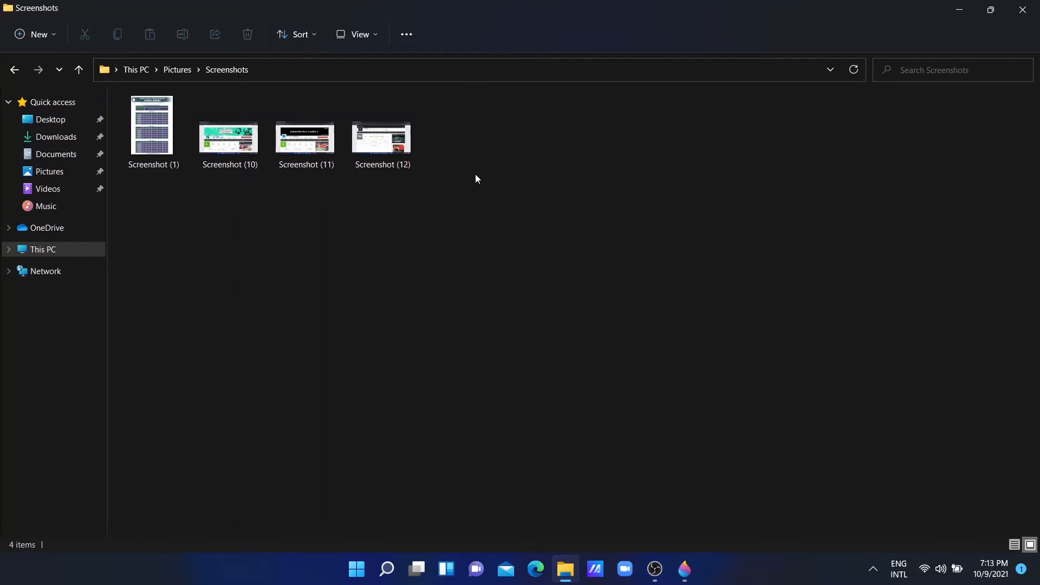
{"action": "left_click", "coordinate": [363, 153]}
{"action": "right_click", "coordinate": [362, 154]}
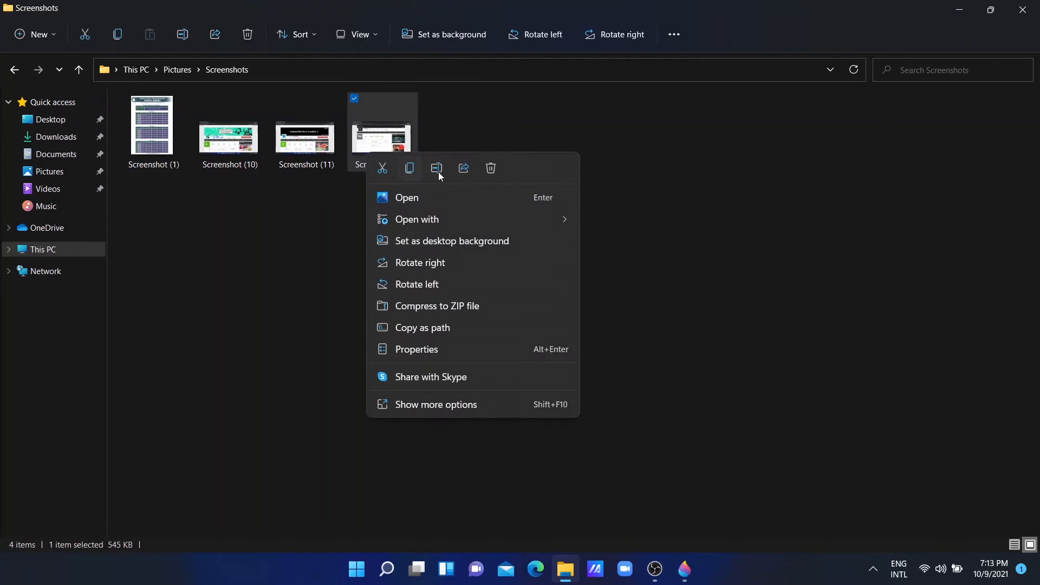
{"action": "left_click", "coordinate": [424, 170]}
{"action": "left_click", "coordinate": [947, 7]}
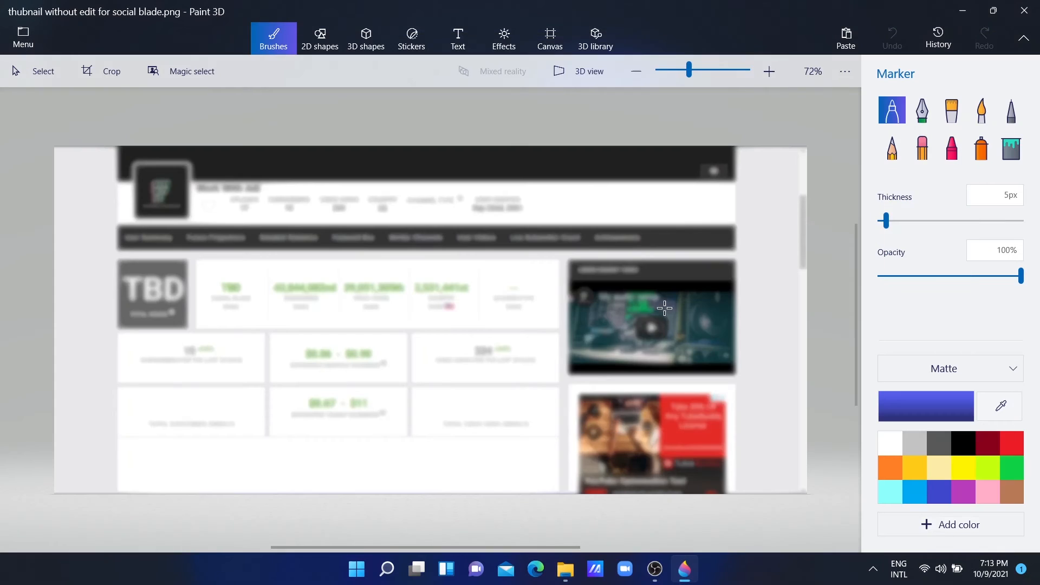
{"action": "right_click", "coordinate": [507, 277]}
{"action": "left_click", "coordinate": [575, 369]}
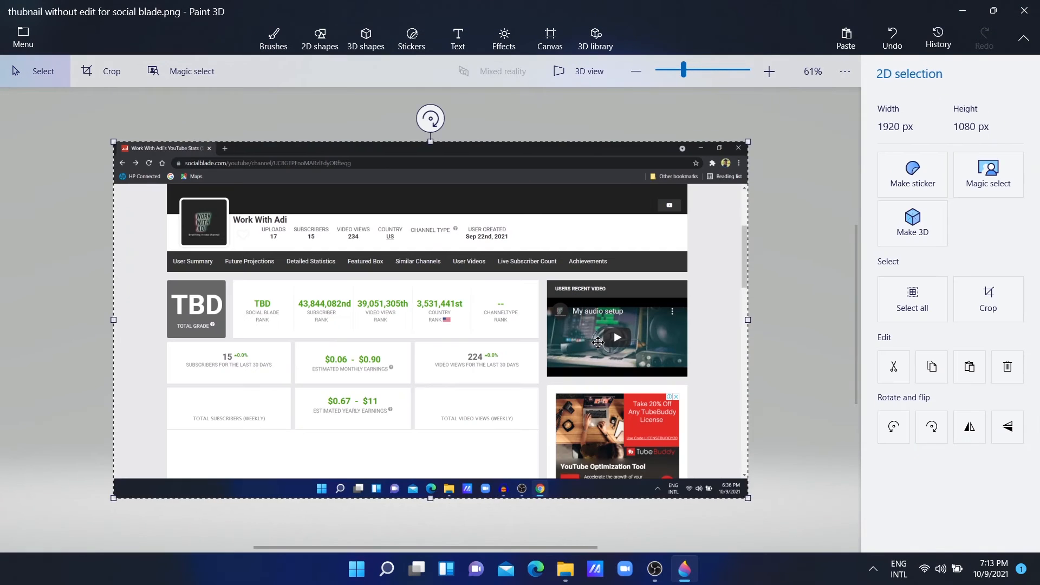
- Shrink the pasted screenshot to about 787 x 492 px, tilt it counterclockwise, and place it in the canvas's upper-left corner
{"action": "left_click_drag", "start_coordinate": [510, 376], "coordinate": [496, 345]}
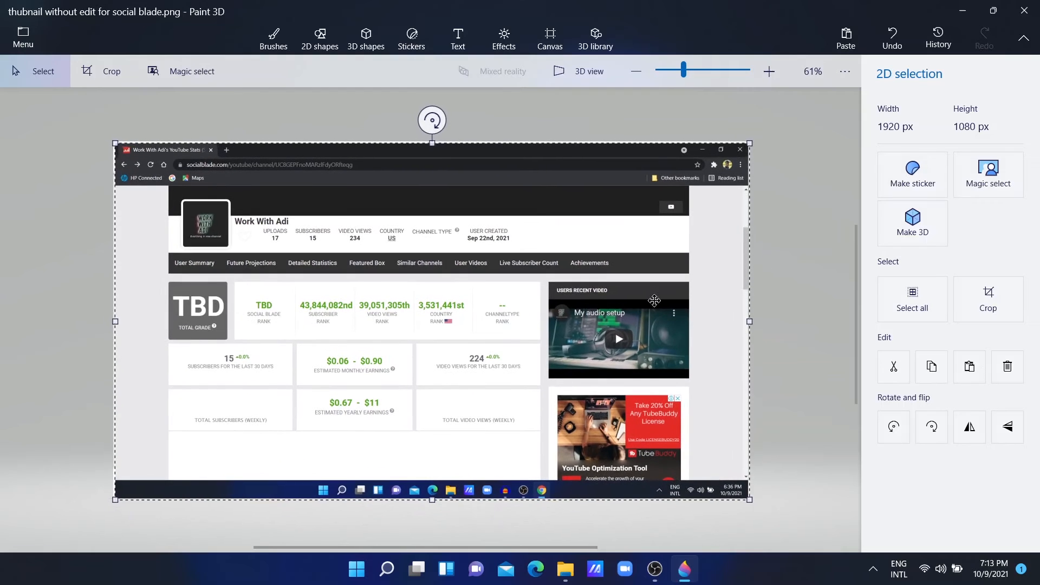
{"action": "left_click_drag", "start_coordinate": [748, 142], "coordinate": [423, 338]}
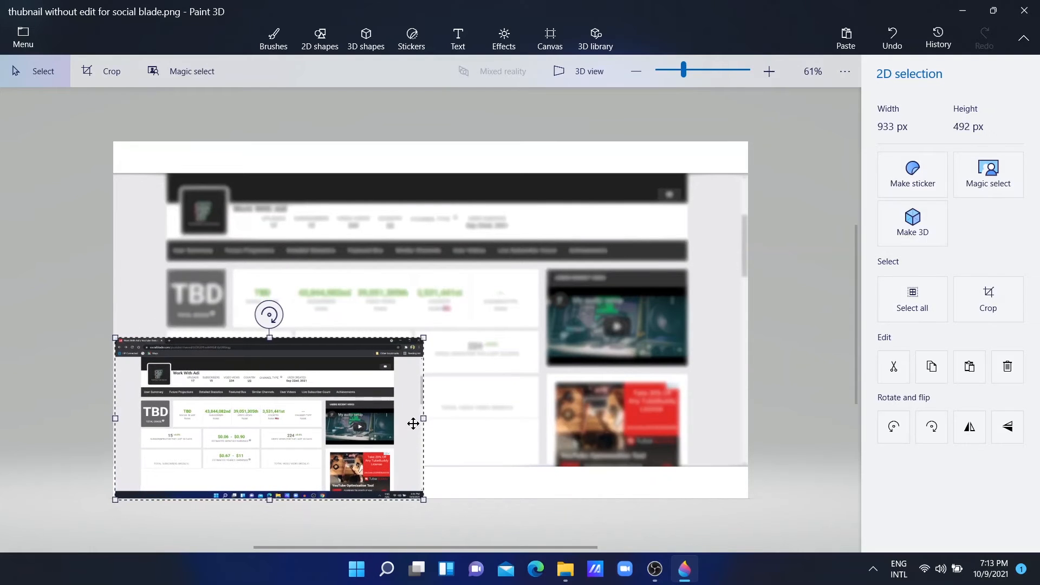
{"action": "left_click_drag", "start_coordinate": [423, 418], "coordinate": [375, 419]}
{"action": "left_click_drag", "start_coordinate": [245, 315], "coordinate": [206, 317]}
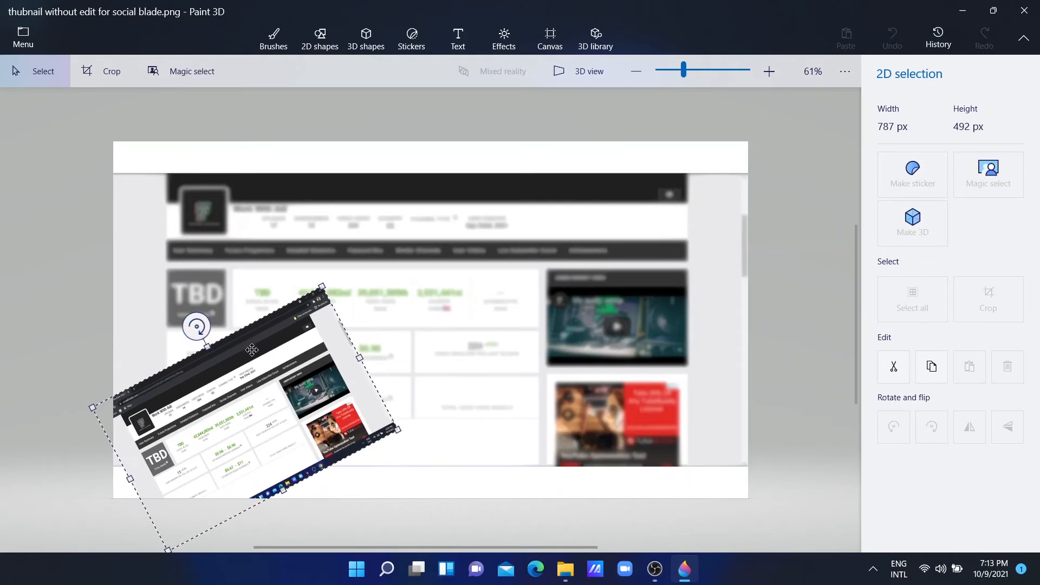
{"action": "mouse_move", "coordinate": [255, 348]}
{"action": "left_mouse_down"}
{"action": "mouse_move", "coordinate": [239, 227]}
{"action": "mouse_move", "coordinate": [250, 181]}
{"action": "left_mouse_up"}
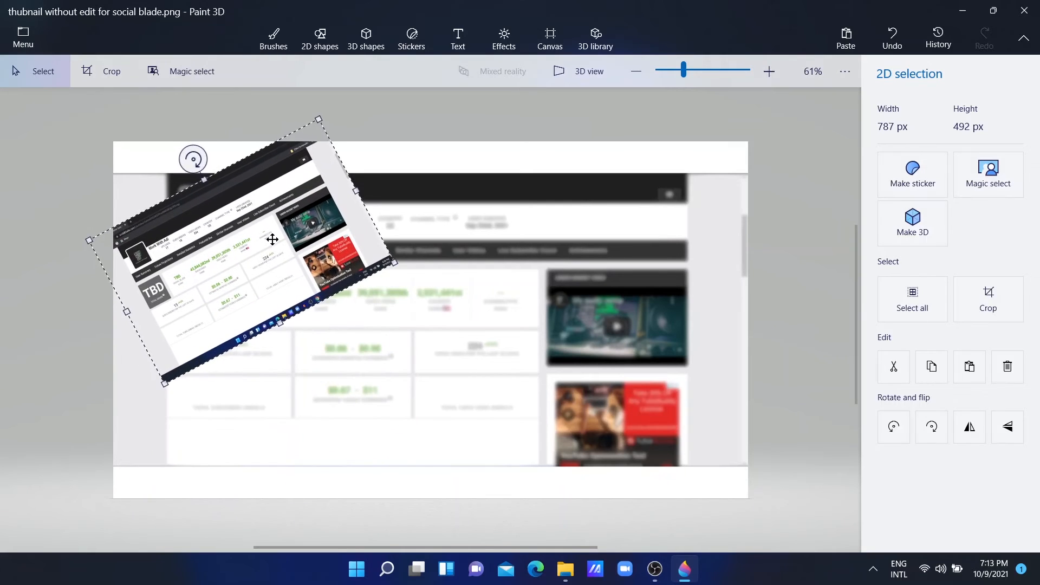
{"action": "left_click", "coordinate": [811, 343]}
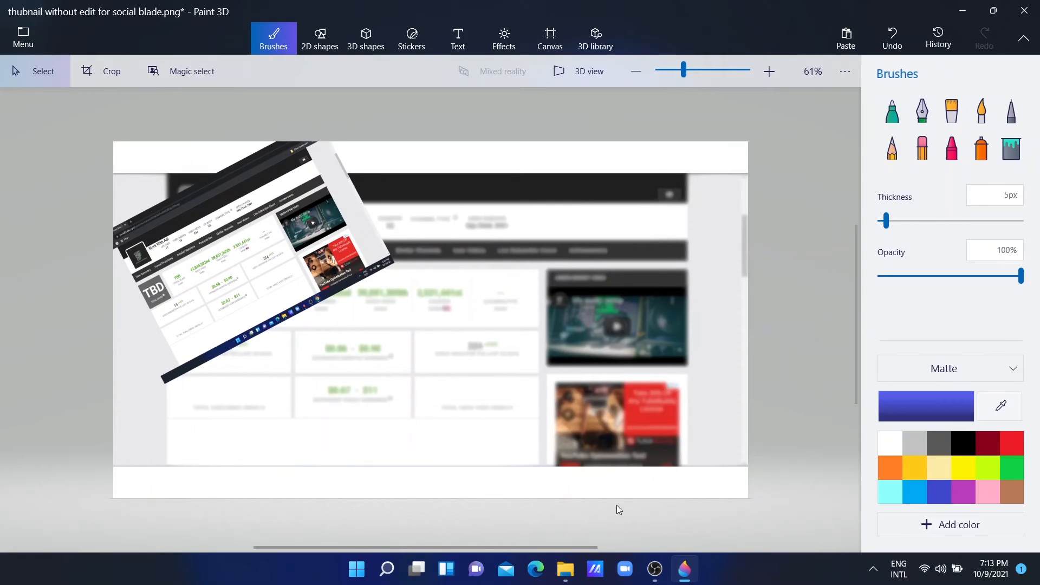
- Copy Screenshot (11) from the Screenshots folder and paste it onto the Paint 3D canvas
{"action": "left_click", "coordinate": [653, 570]}
{"action": "left_click", "coordinate": [653, 570]}
{"action": "left_click", "coordinate": [565, 569]}
{"action": "left_click", "coordinate": [309, 157]}
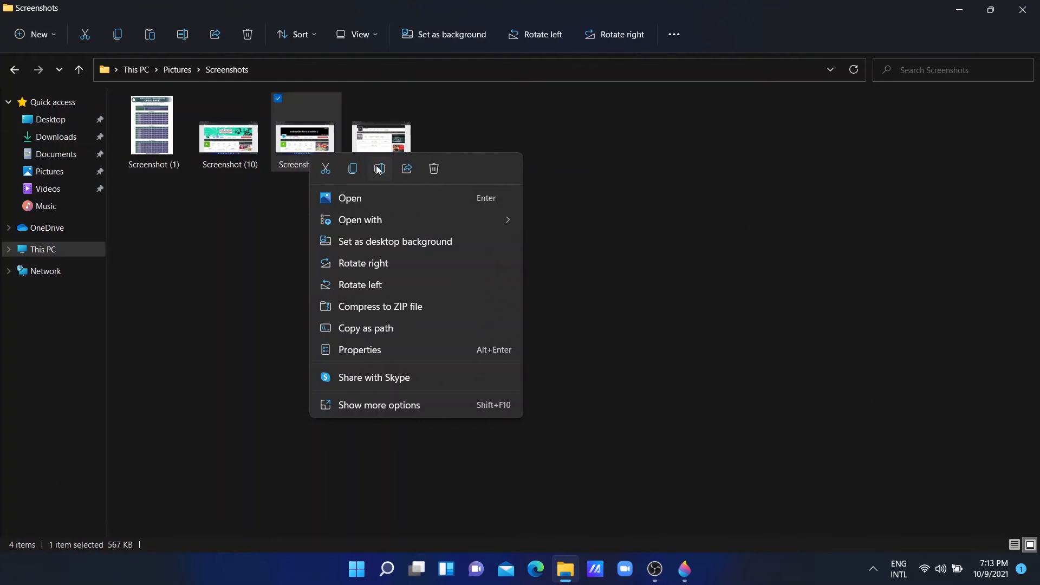
{"action": "left_click", "coordinate": [353, 169]}
{"action": "left_click", "coordinate": [960, 10]}
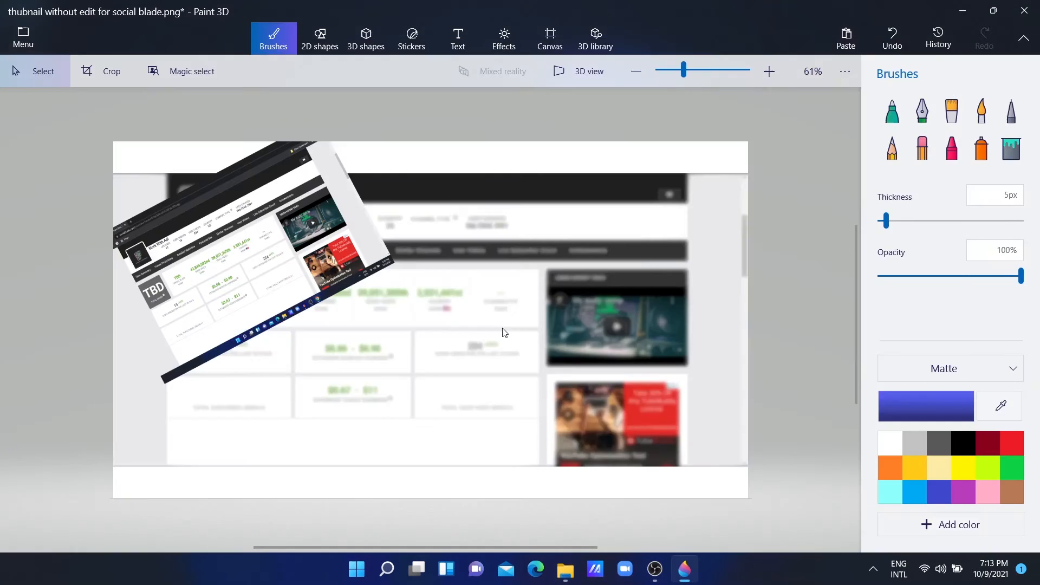
{"action": "right_click", "coordinate": [488, 334]}
{"action": "left_click", "coordinate": [504, 422]}
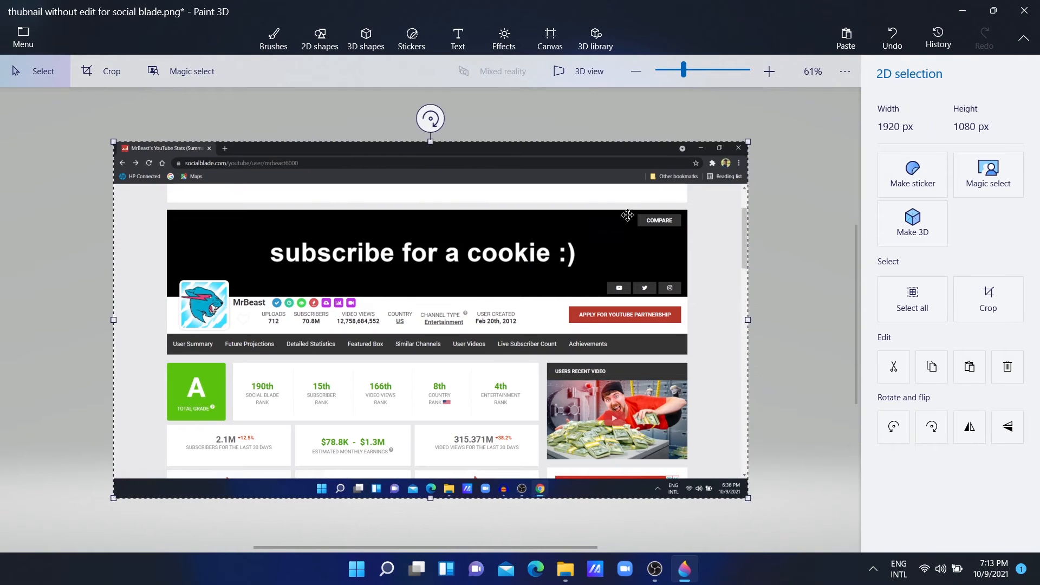
- Shrink the pasted MrBeast screenshot to about 789 x 490 px, tilt it clockwise, and place it at the canvas's lower center
{"action": "left_click_drag", "start_coordinate": [749, 143], "coordinate": [374, 337]}
{"action": "left_click_drag", "start_coordinate": [316, 395], "coordinate": [479, 367]}
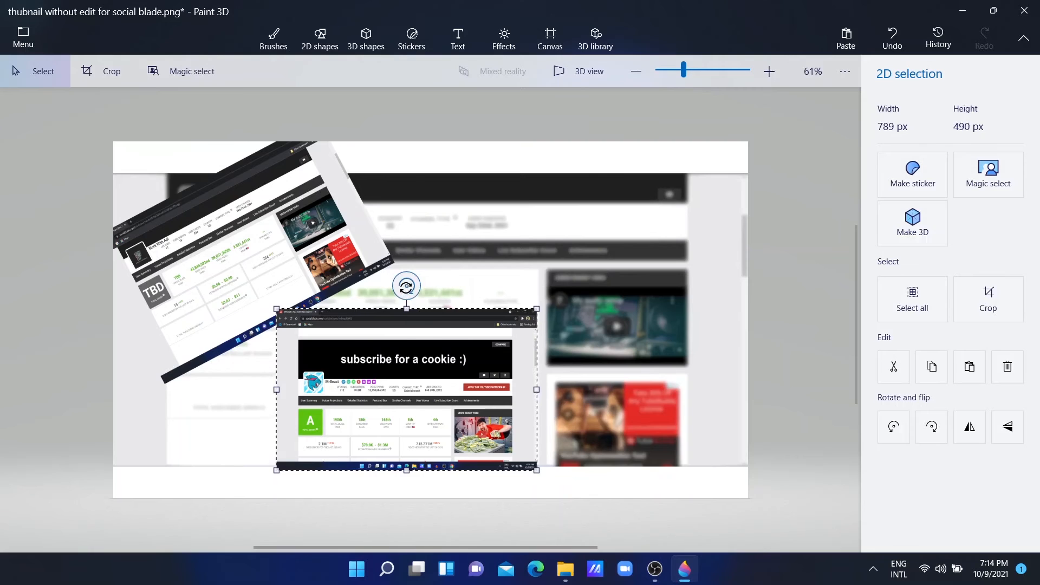
{"action": "left_click_drag", "start_coordinate": [406, 287], "coordinate": [479, 315]}
{"action": "left_click_drag", "start_coordinate": [434, 374], "coordinate": [481, 344]}
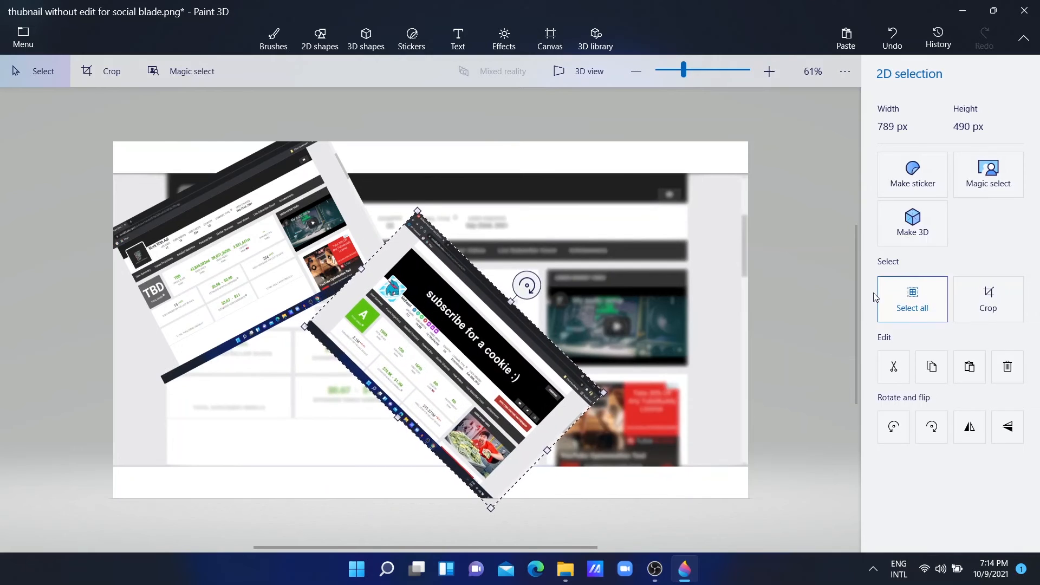
{"action": "left_click", "coordinate": [746, 366]}
- Copy Screenshot (10) from the Screenshots folder and paste it onto the Paint 3D canvas
{"action": "left_click", "coordinate": [566, 569]}
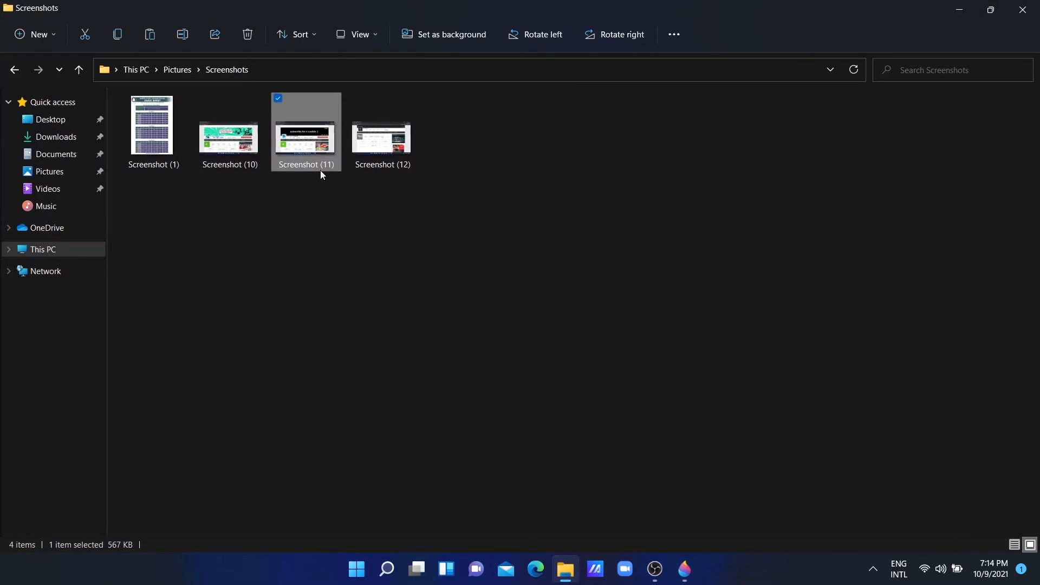
{"action": "left_click", "coordinate": [241, 148]}
{"action": "right_click", "coordinate": [240, 148]}
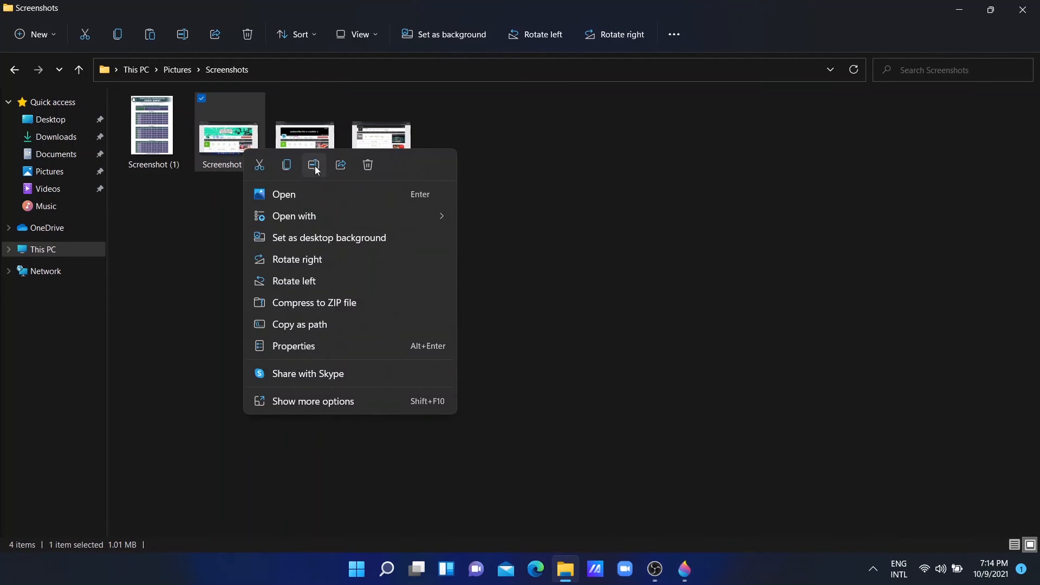
{"action": "left_click", "coordinate": [287, 165]}
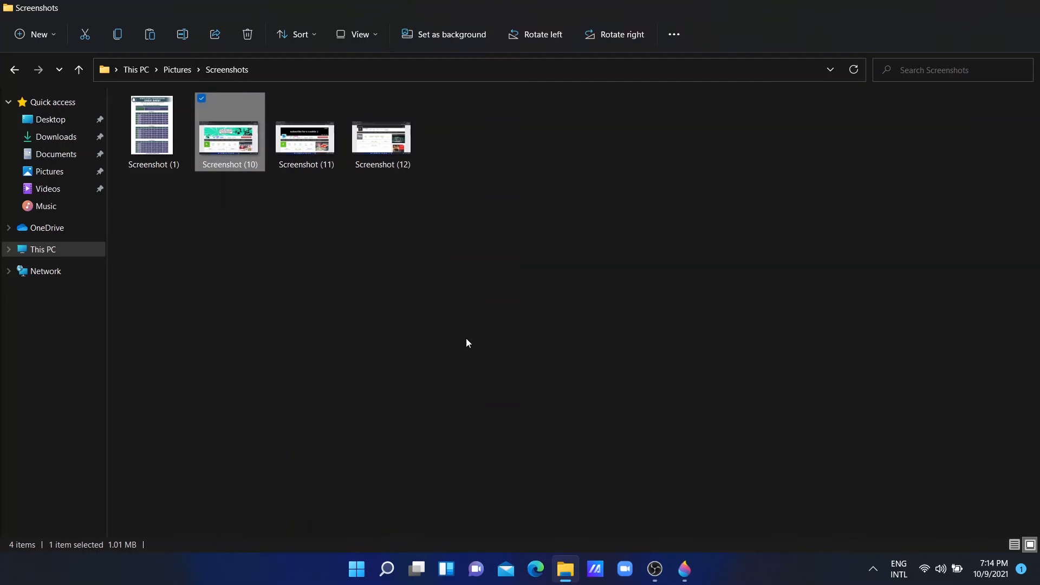
{"action": "key", "text": "alt+Tab"}
{"action": "right_click", "coordinate": [643, 270]}
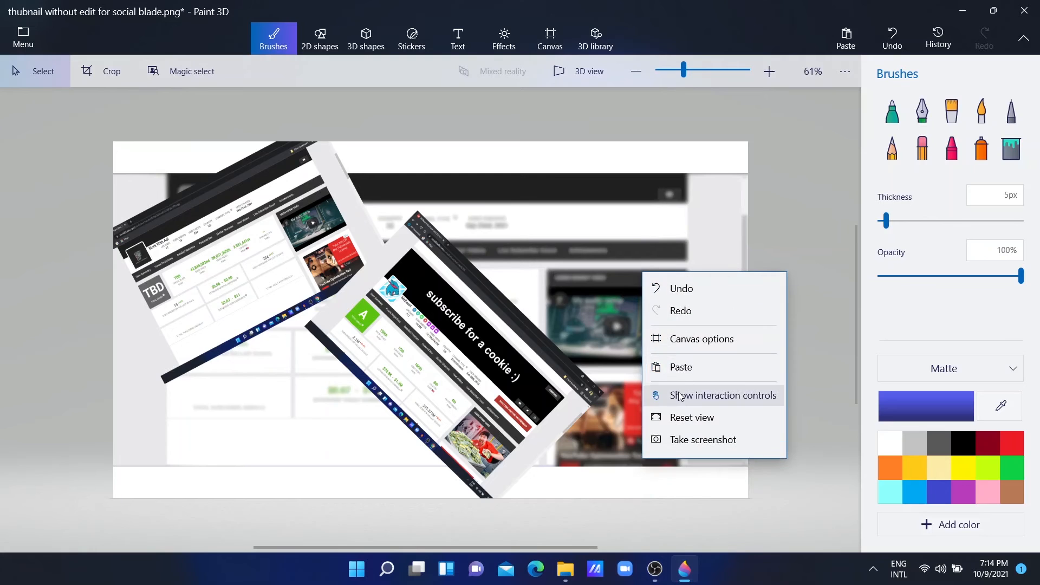
{"action": "left_click", "coordinate": [682, 367]}
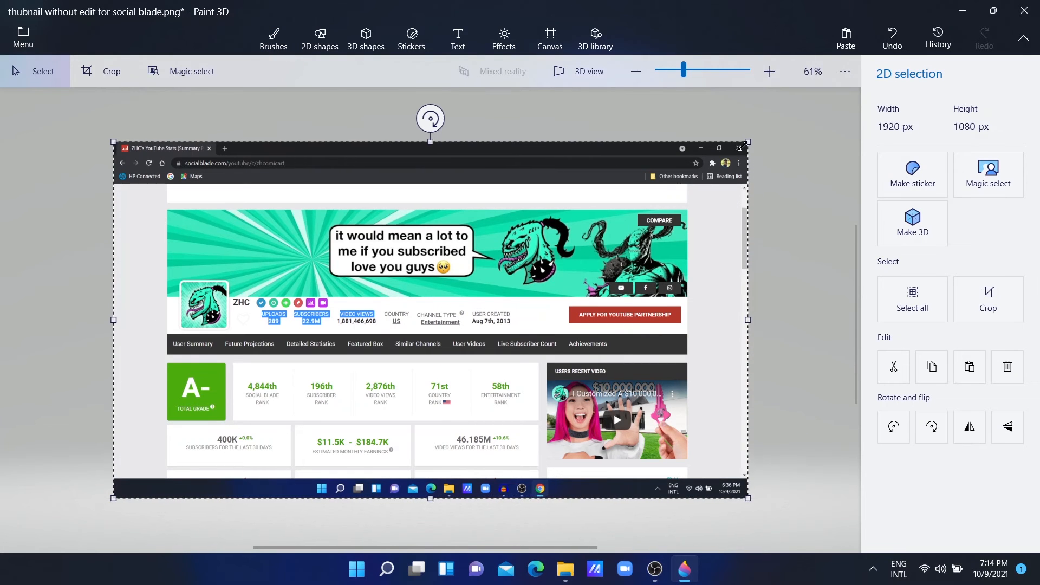
- Shrink the pasted ZHC screenshot to about 758 x 383 px, tilt it slightly counterclockwise, and place it in the canvas's upper-right corner
{"action": "left_click_drag", "start_coordinate": [742, 145], "coordinate": [358, 375]}
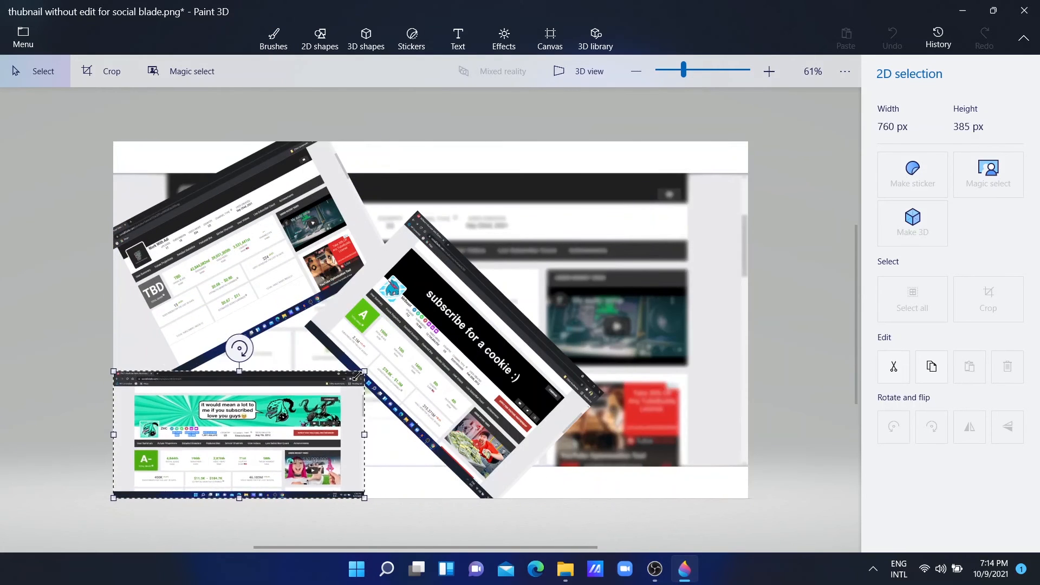
{"action": "left_click_drag", "start_coordinate": [286, 395], "coordinate": [665, 208]}
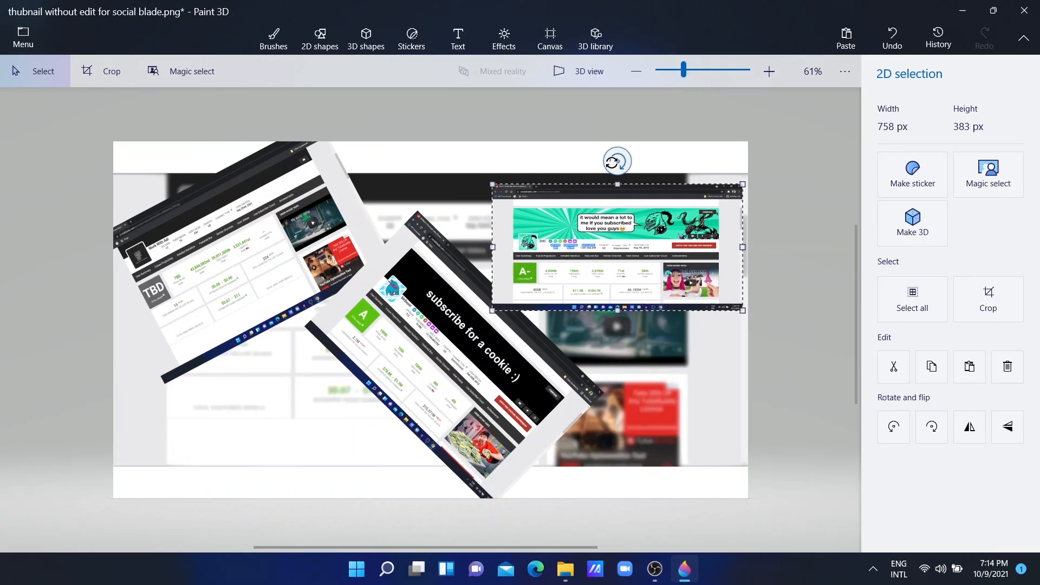
{"action": "mouse_move", "coordinate": [612, 162]}
{"action": "left_mouse_down"}
{"action": "mouse_move", "coordinate": [561, 182]}
{"action": "mouse_move", "coordinate": [609, 160]}
{"action": "left_mouse_up"}
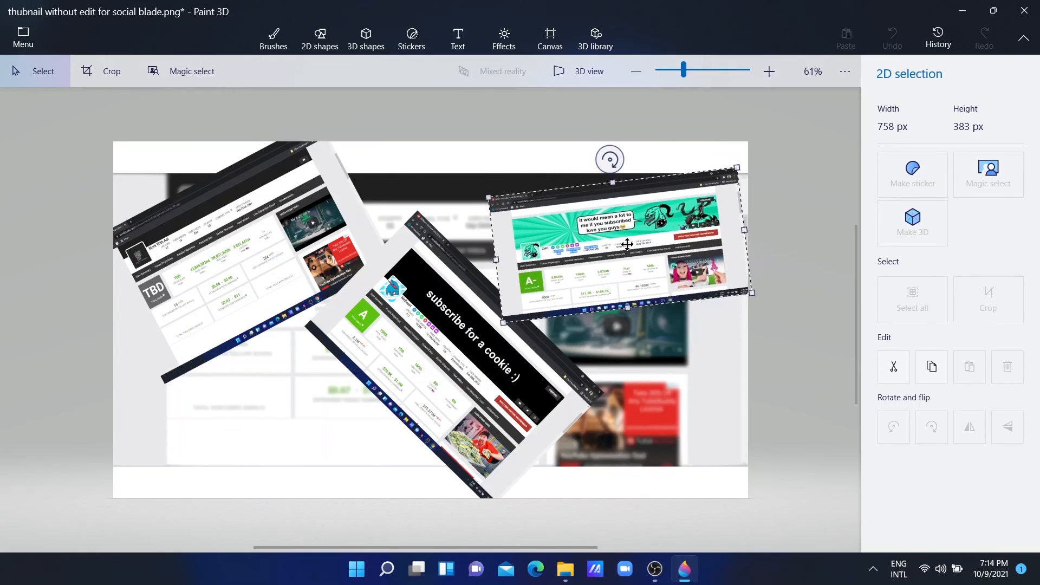
{"action": "left_click_drag", "start_coordinate": [627, 244], "coordinate": [617, 217]}
{"action": "key", "text": "b"}
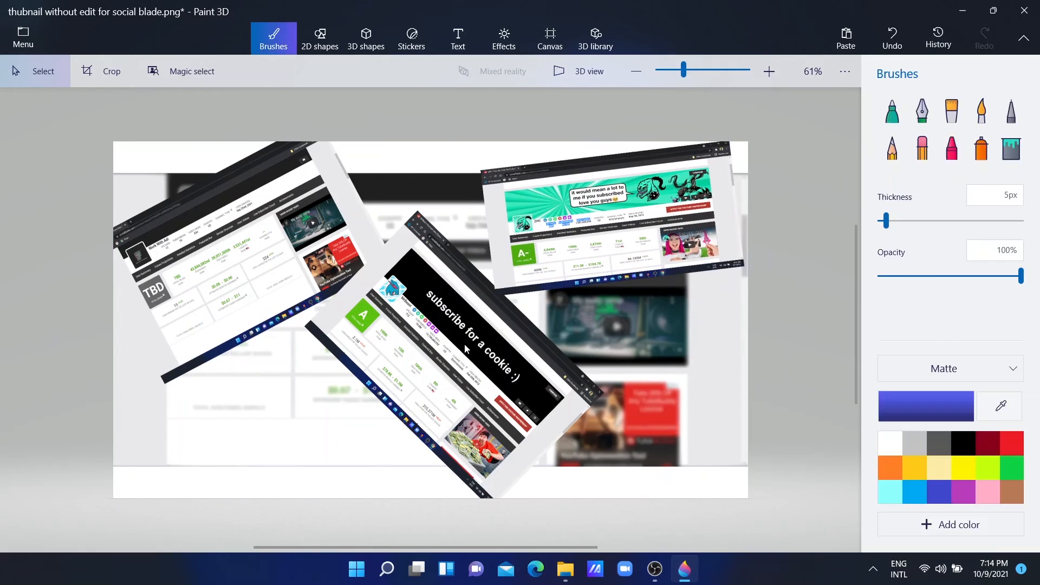
- Save a JPEG copy named "thubnail for social blade" in Pictures, and close Paint 3D without saving changes to the original PNG
{"action": "left_click", "coordinate": [9, 39]}
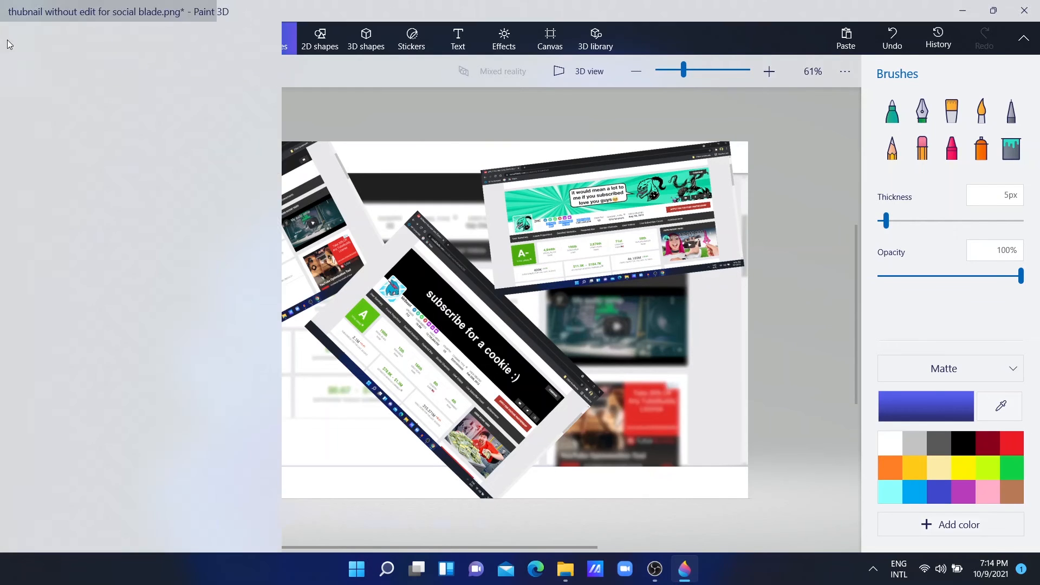
{"action": "left_click", "coordinate": [126, 213]}
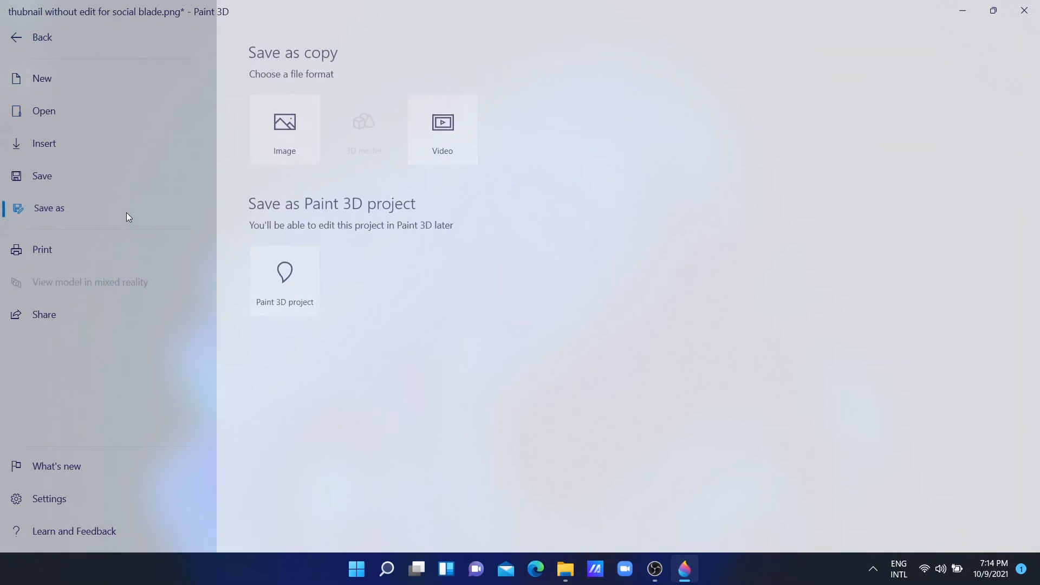
{"action": "left_click", "coordinate": [293, 132]}
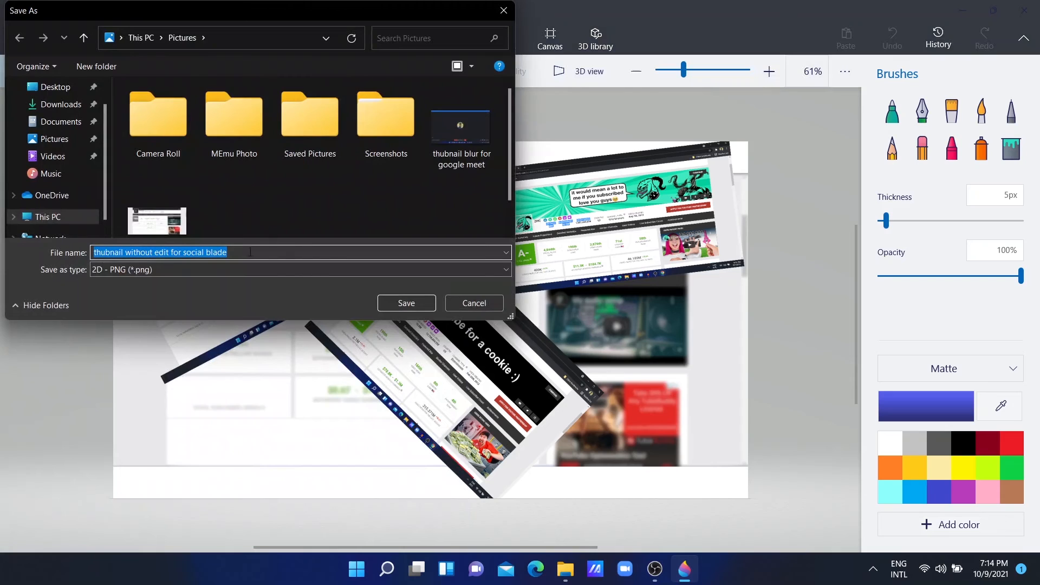
{"action": "left_click", "coordinate": [231, 272]}
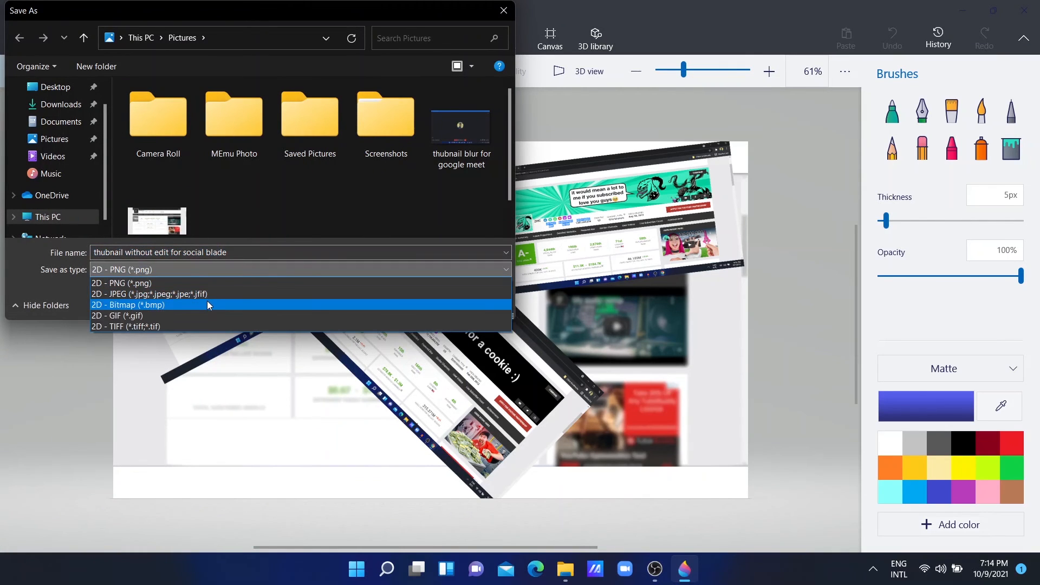
{"action": "left_click", "coordinate": [177, 293]}
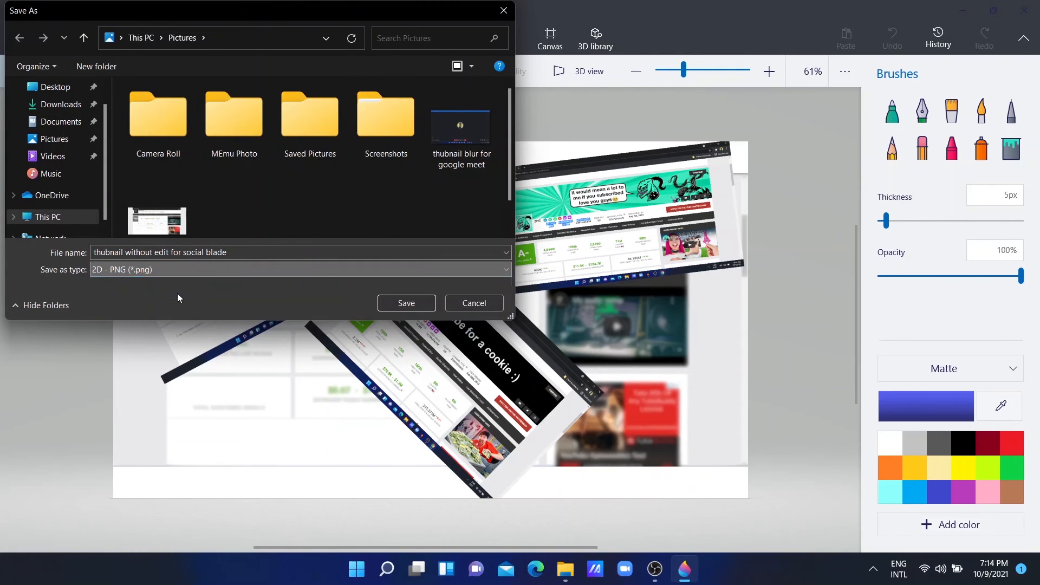
{"action": "left_click", "coordinate": [168, 254]}
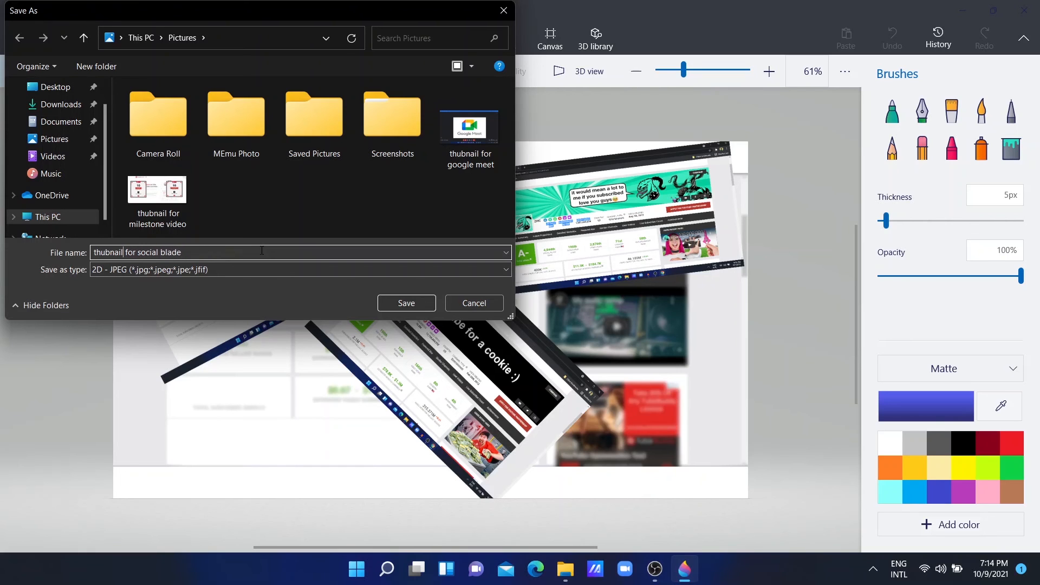
{"action": "left_click", "coordinate": [408, 303]}
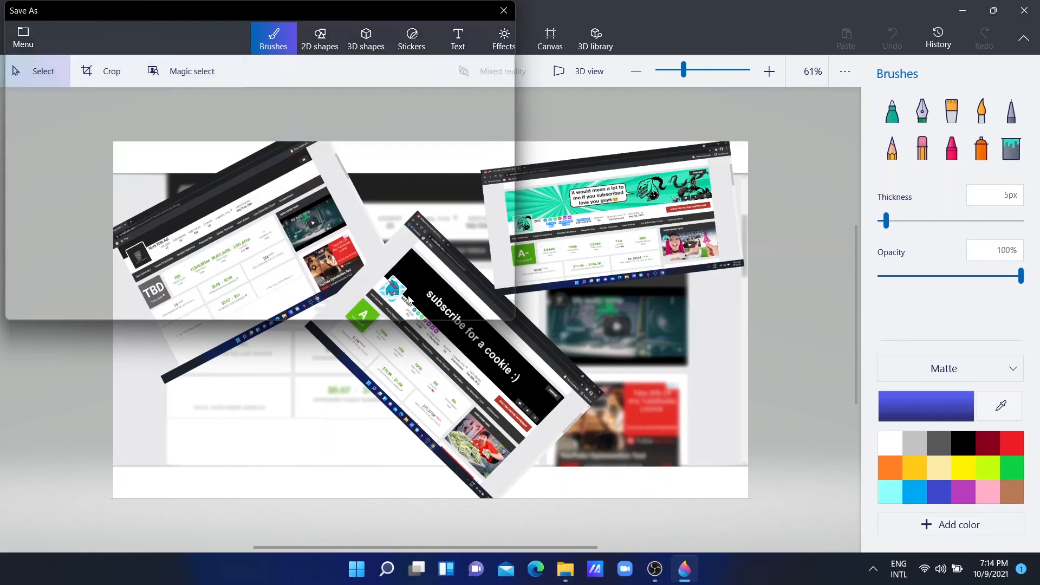
{"action": "left_click", "coordinate": [1024, 10]}
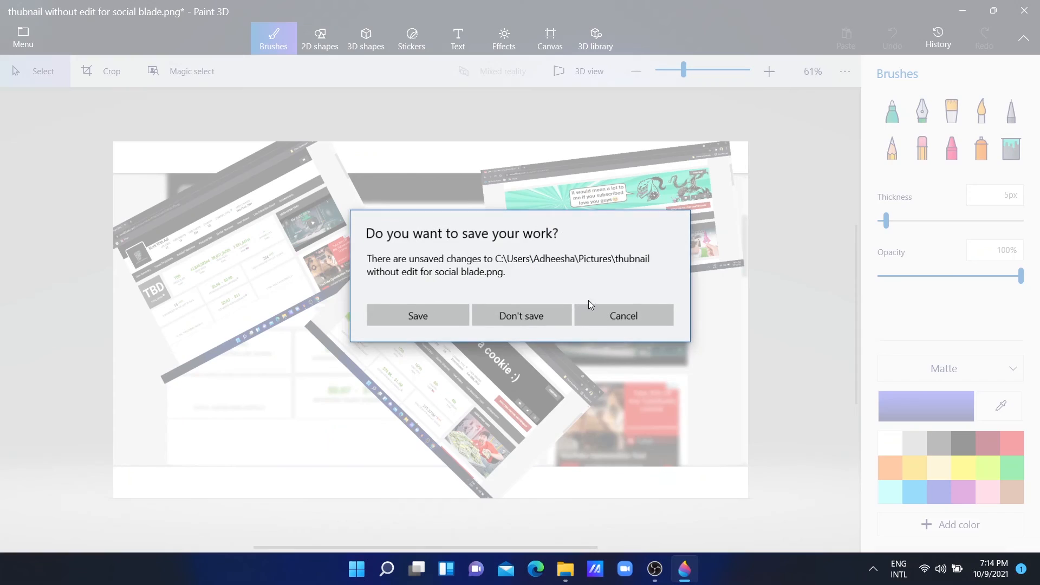
{"action": "left_click", "coordinate": [516, 316]}
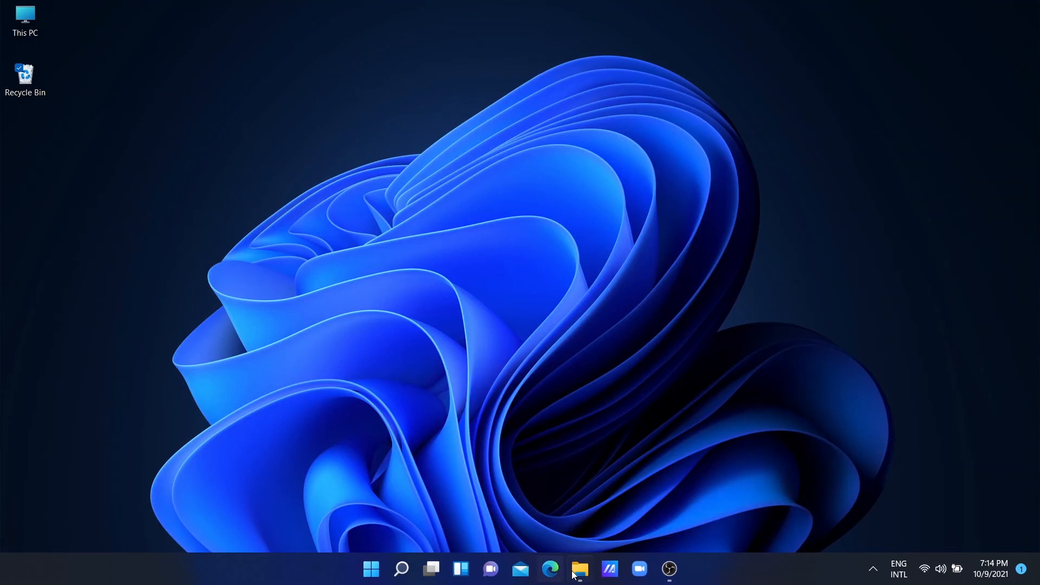
- Switch to File Explorer and delete "thubnail without edit for social blade" from the Pictures folder
{"action": "left_click", "coordinate": [579, 569]}
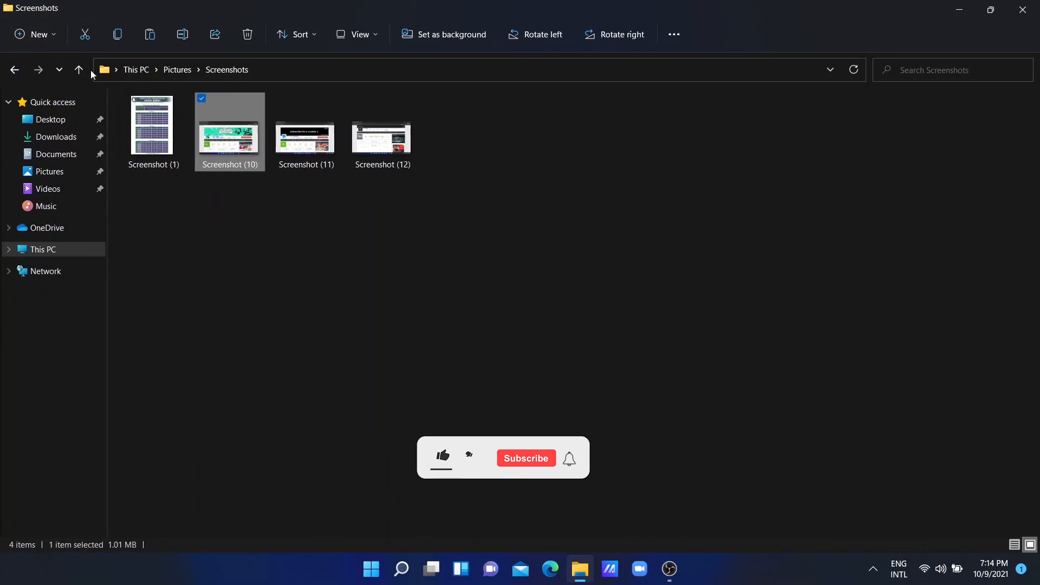
{"action": "left_click", "coordinate": [79, 70]}
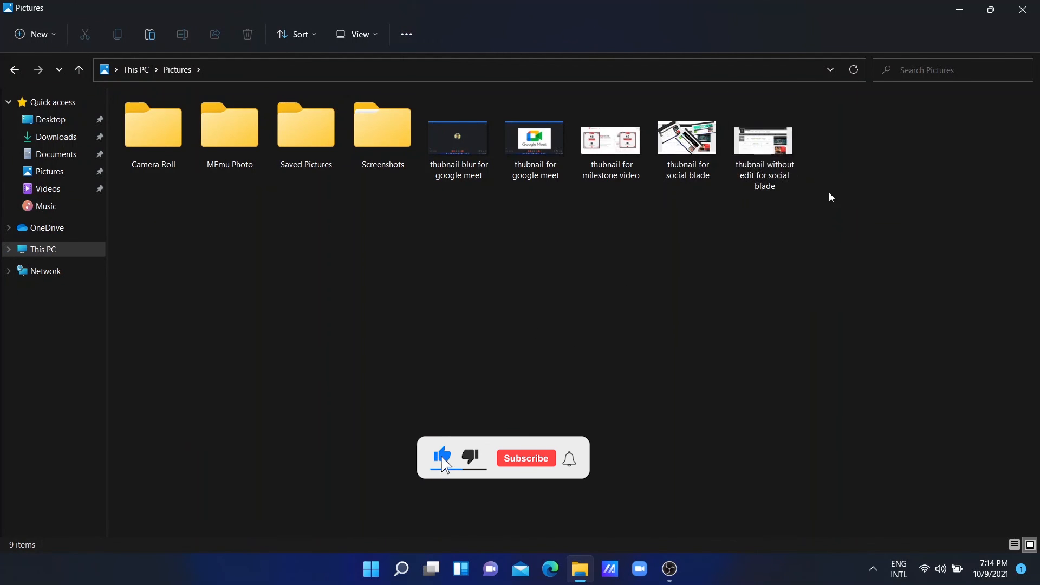
{"action": "left_click", "coordinate": [759, 140]}
{"action": "right_click", "coordinate": [767, 135]}
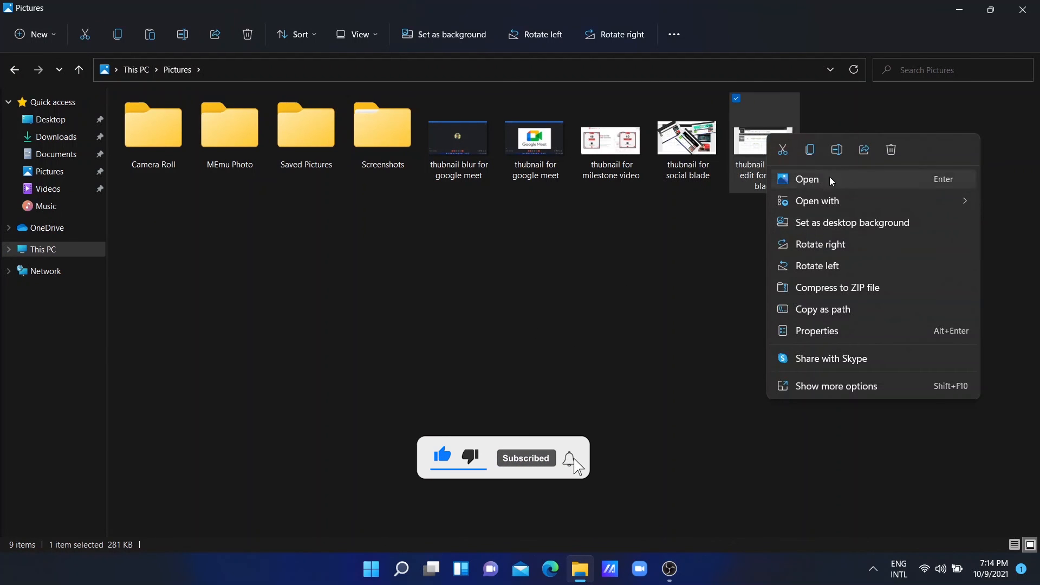
{"action": "left_click", "coordinate": [891, 150]}
- Delete the Google Meet blur, Google Meet and milestone video thumbnail images from the Pictures folder
{"action": "left_click", "coordinate": [613, 157]}
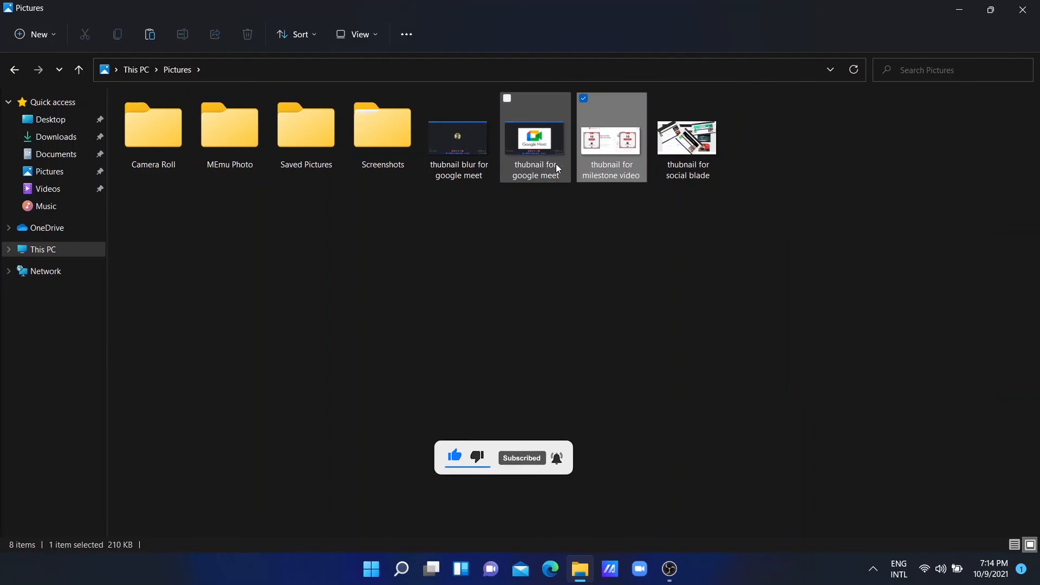
{"action": "left_click", "coordinate": [481, 167], "text": "shift"}
{"action": "right_click", "coordinate": [483, 165]}
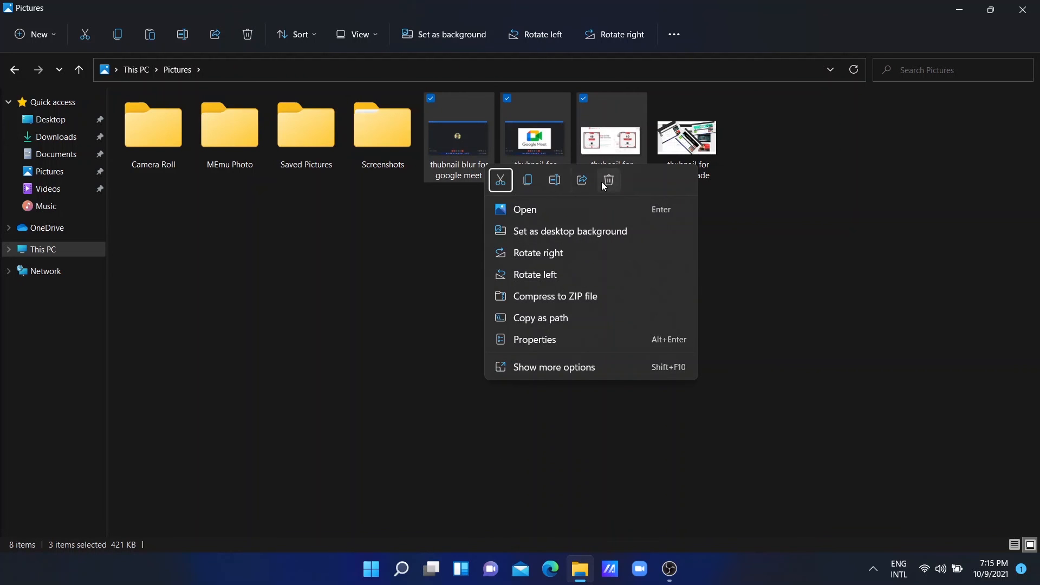
{"action": "left_click", "coordinate": [604, 184]}
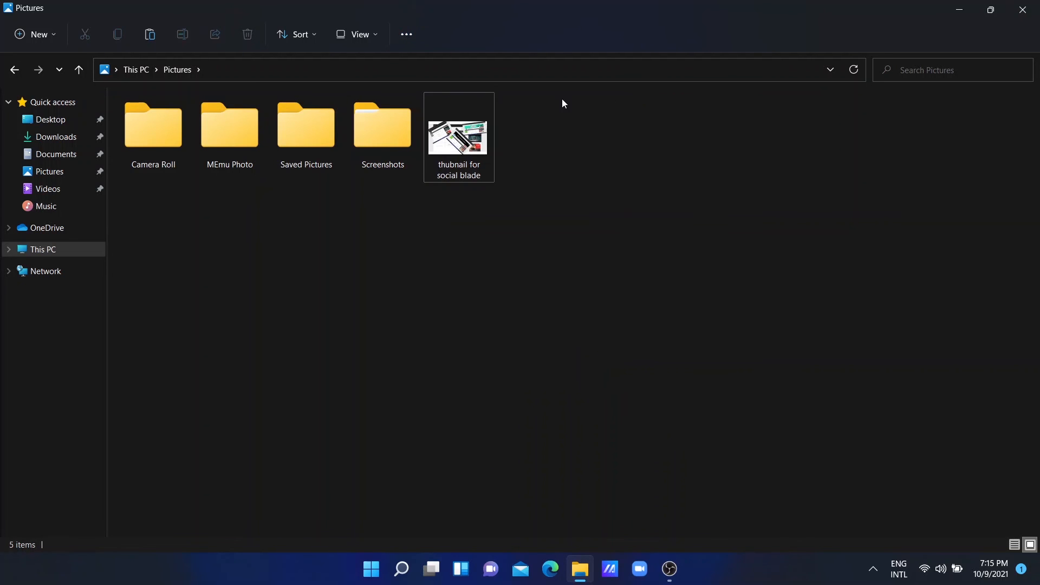
- View the finished "thubnail for social blade" image in Photos and close the viewer
{"action": "double_click", "coordinate": [488, 133]}
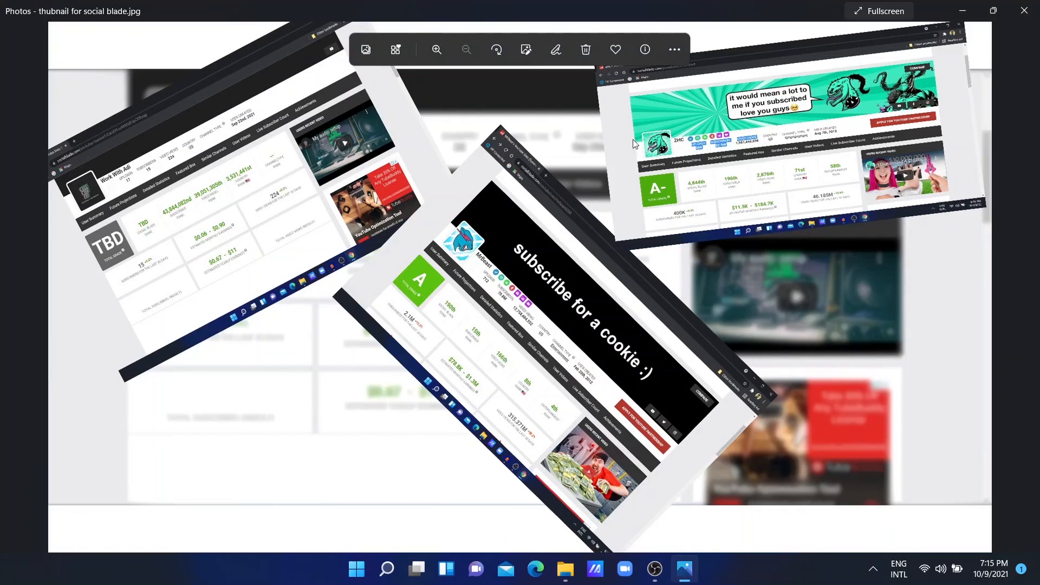
{"action": "left_click", "coordinate": [1024, 11]}
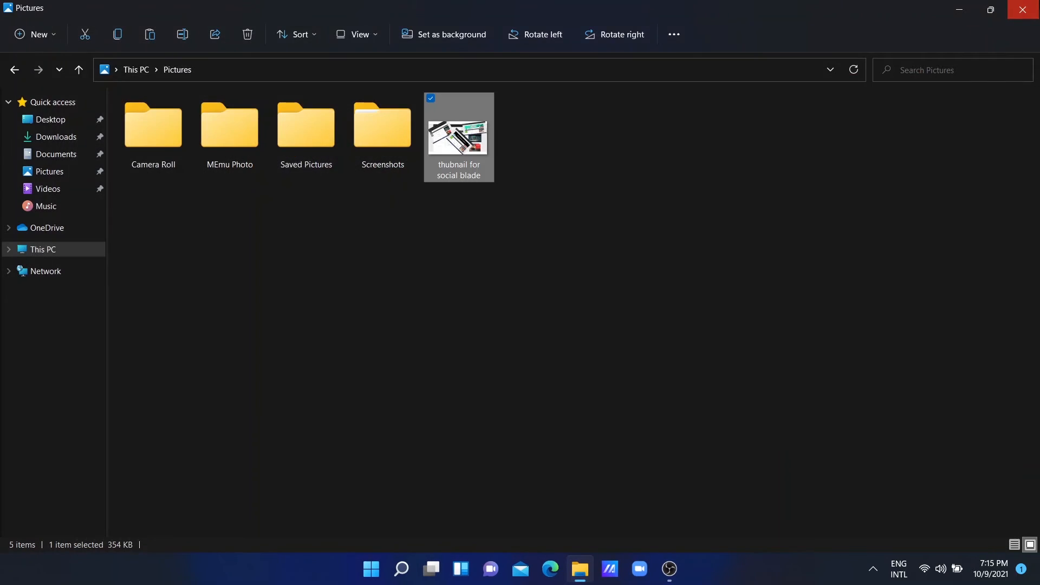